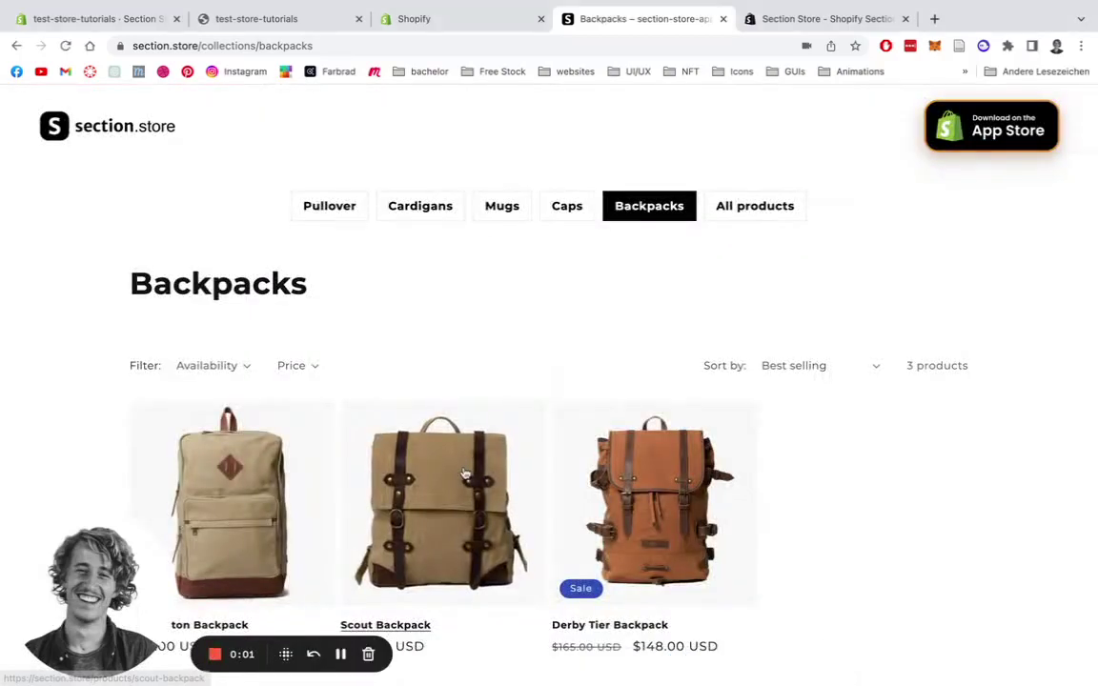
Preview the navigation links on the demo store by browsing the Caps, all products, Backpacks and Pullover pages.
scroll(476, 295, down, 1)
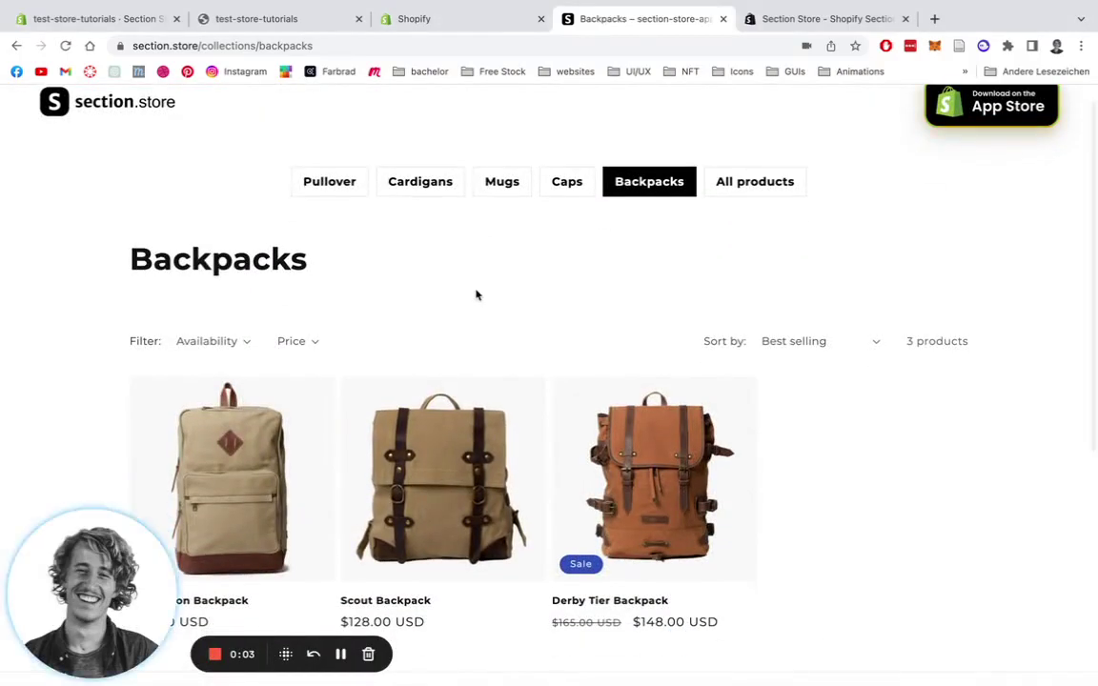
scroll(477, 296, up, 1)
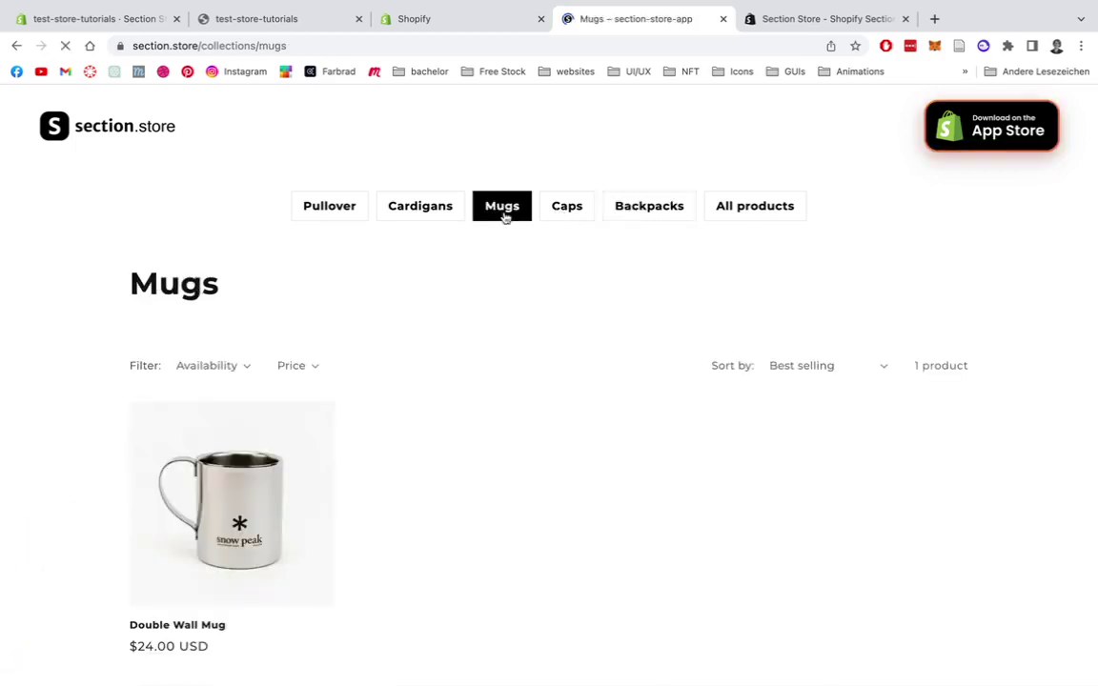
click(580, 208)
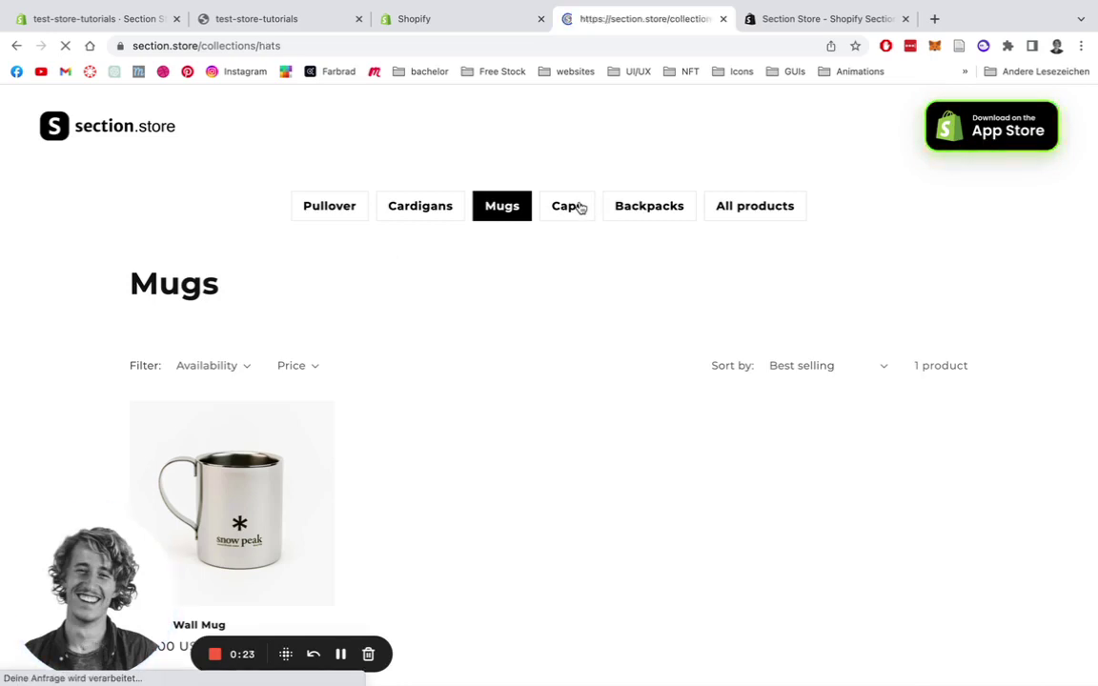
click(753, 212)
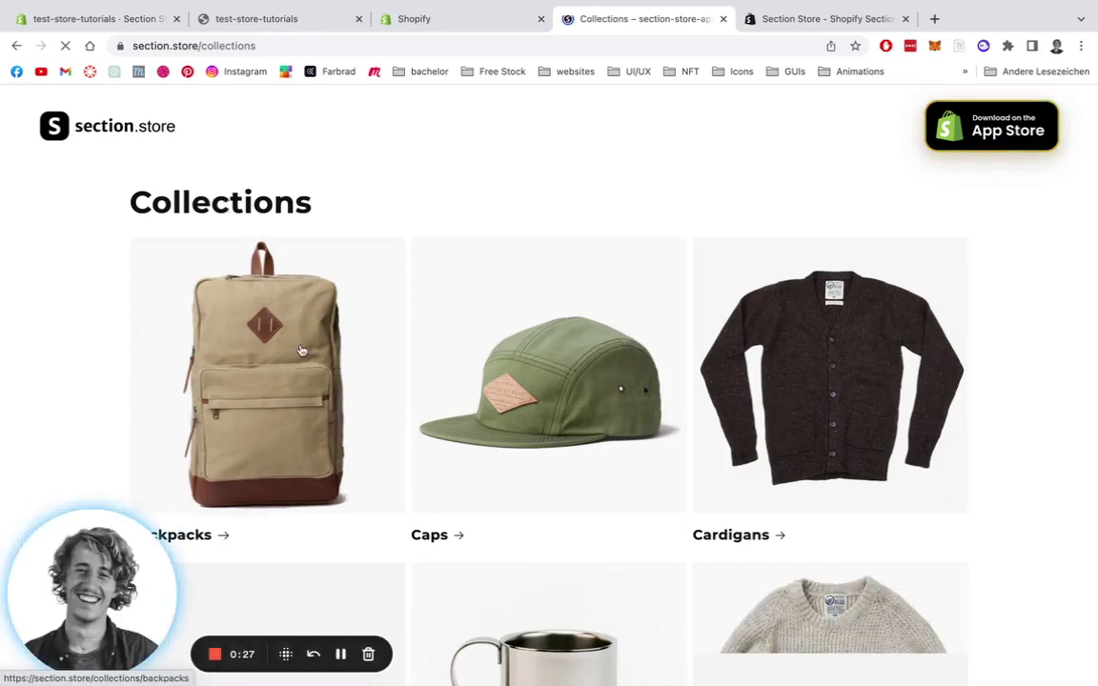
click(301, 350)
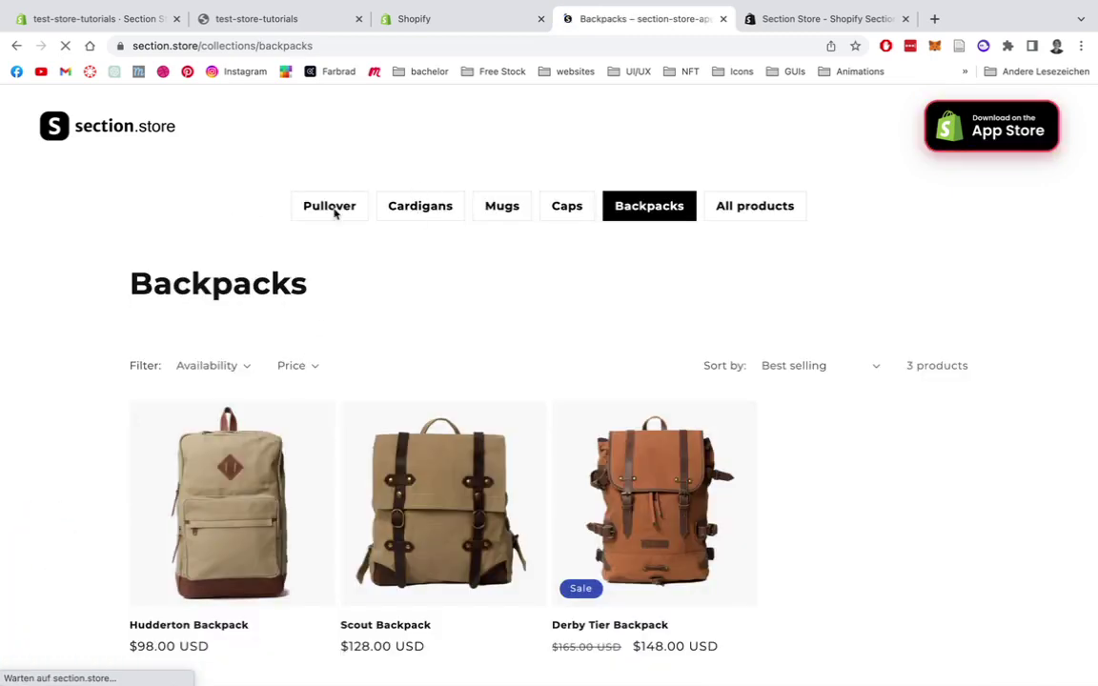
click(330, 209)
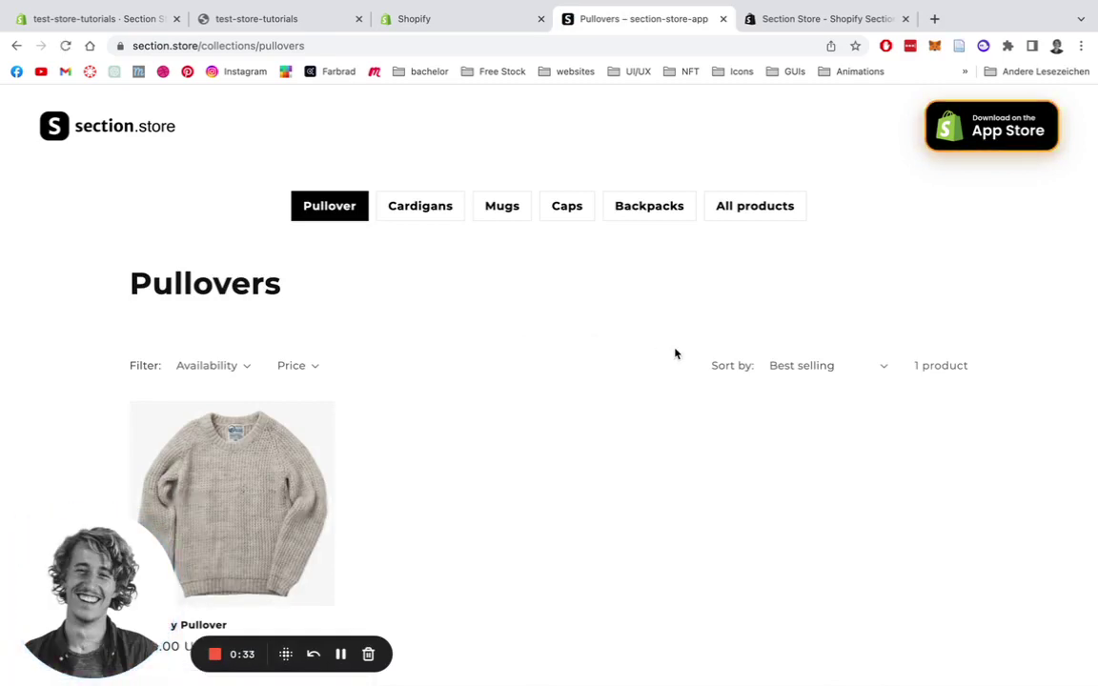
drag(83, 574, 998, 217)
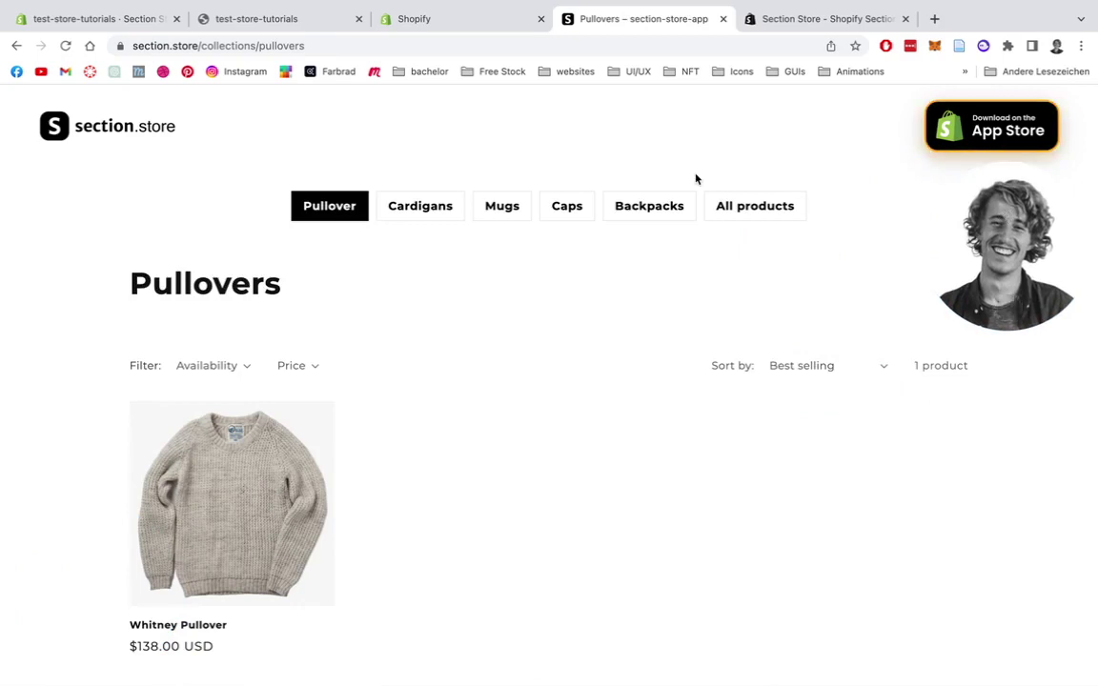
View the Section Store listing in the Shopify App Store, then the app's My sections list in the Shopify admin.
click(785, 19)
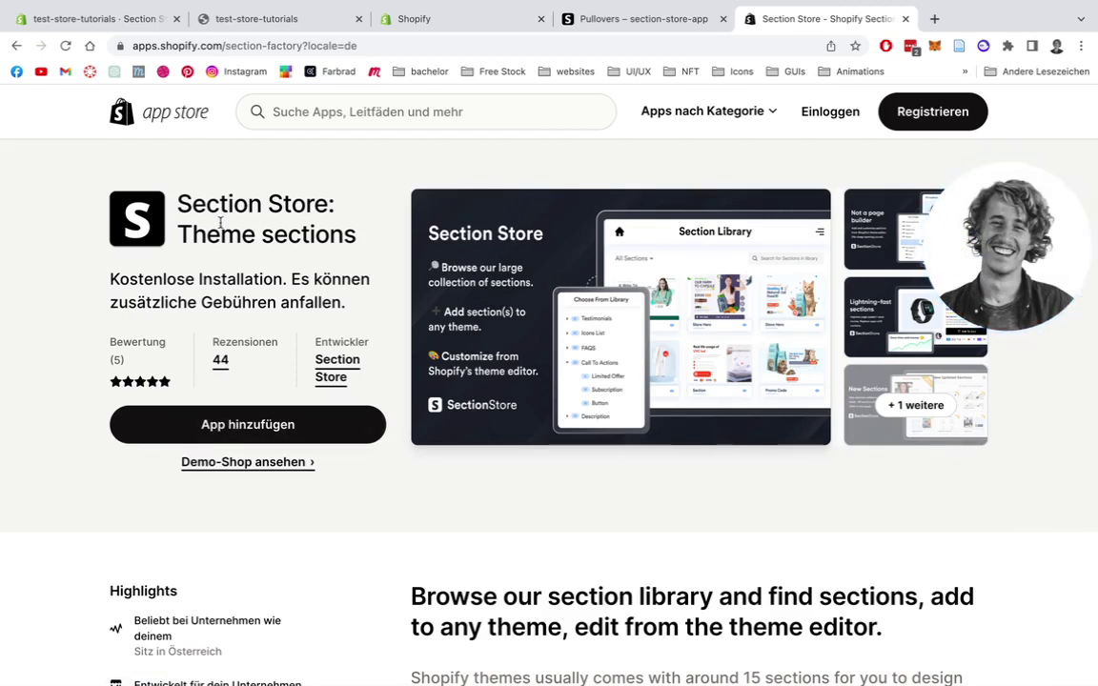
click(134, 14)
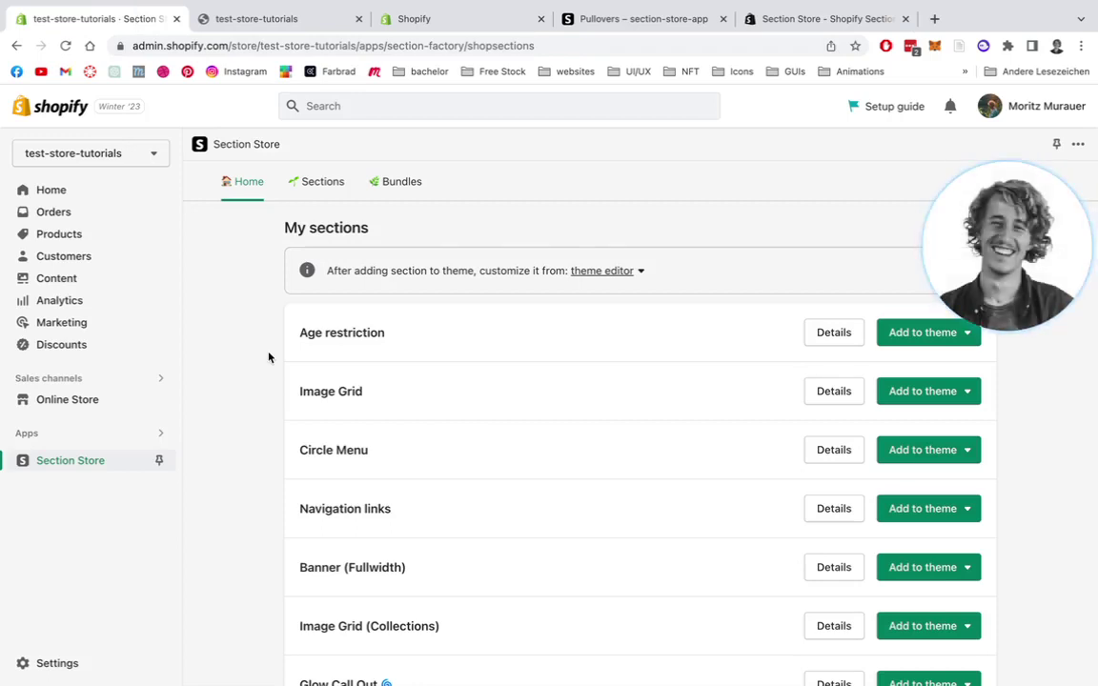
scroll(269, 358, down, 1)
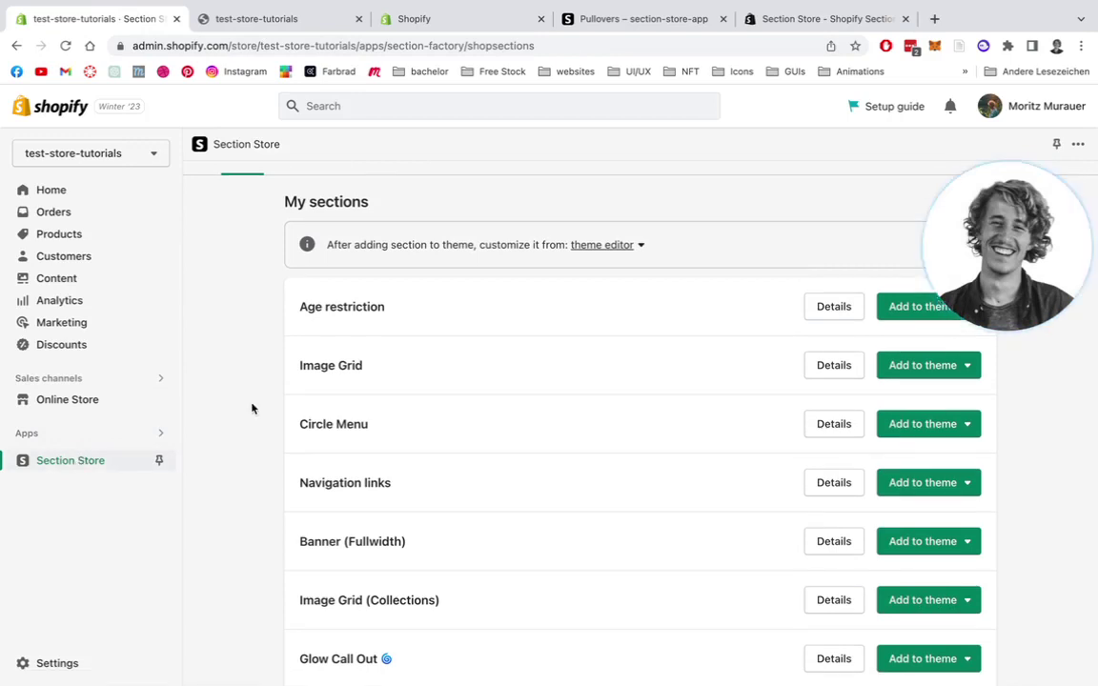
scroll(286, 315, up, 1)
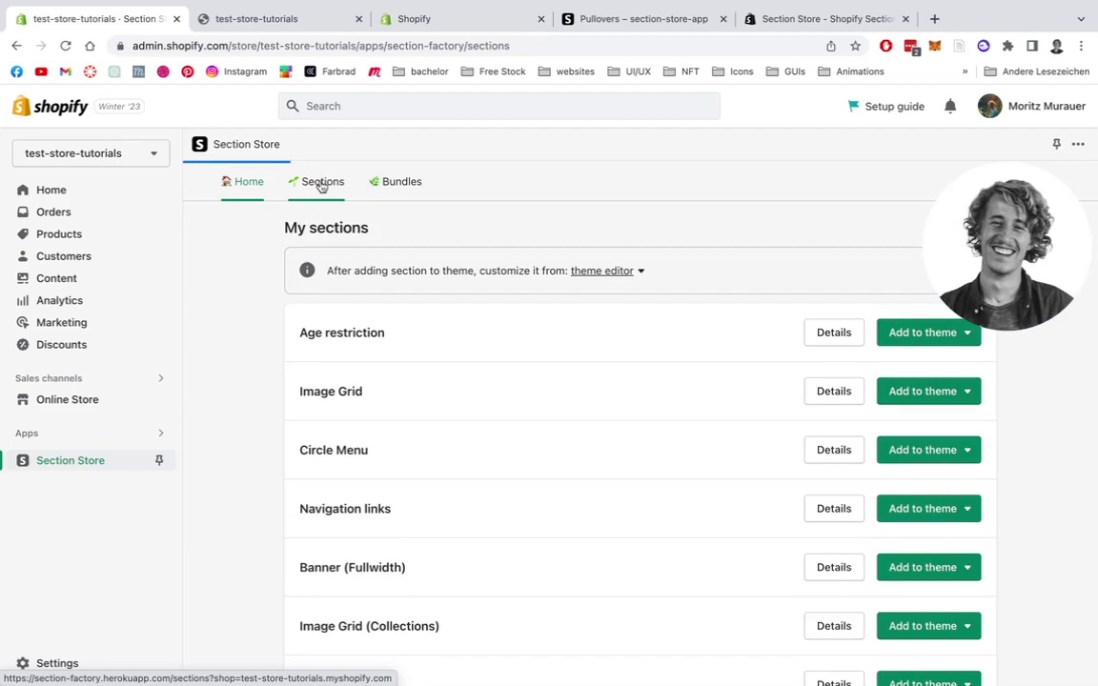
Search the section library for "navigation" and review the details and price of the Navigation links section.
click(321, 184)
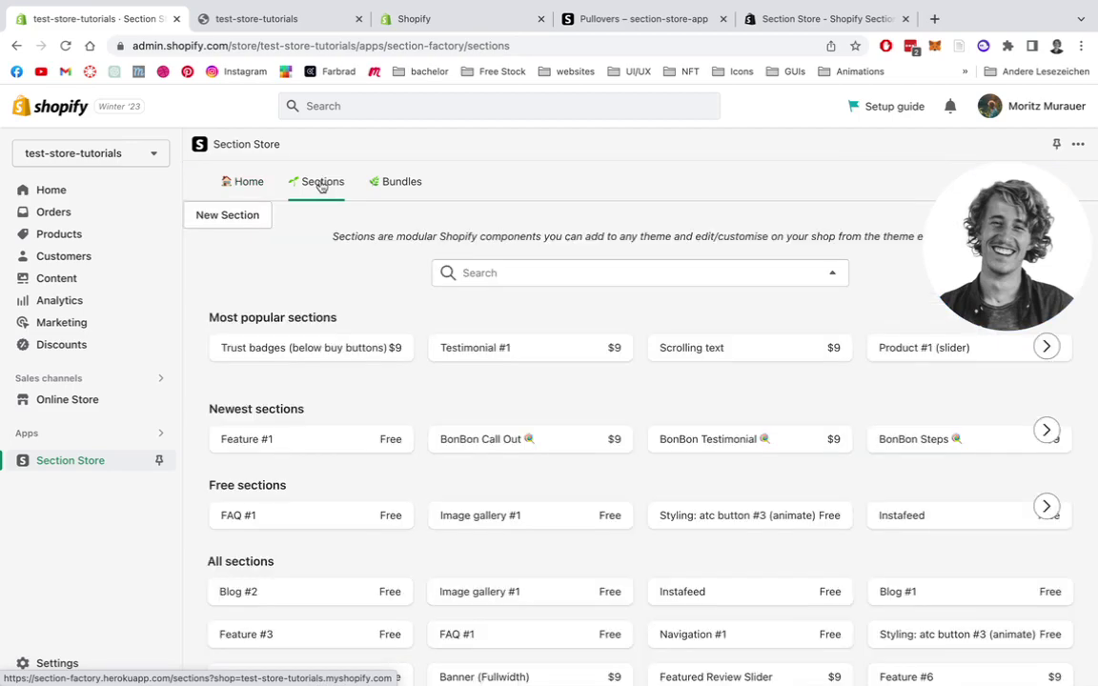
click(537, 267)
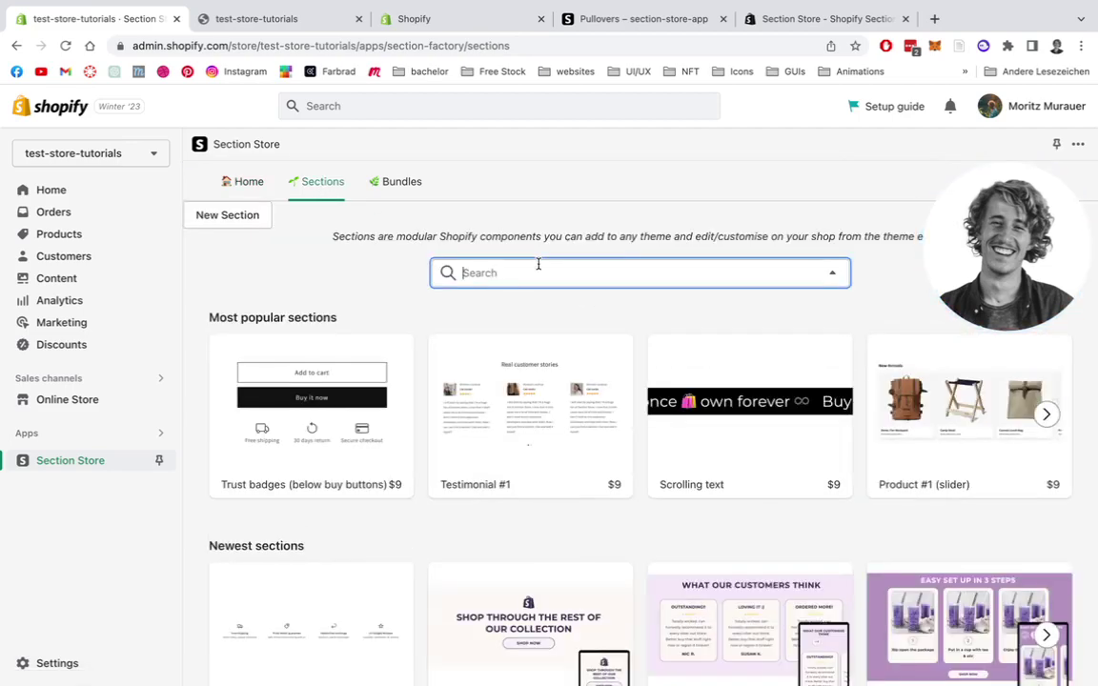
text(navigation)
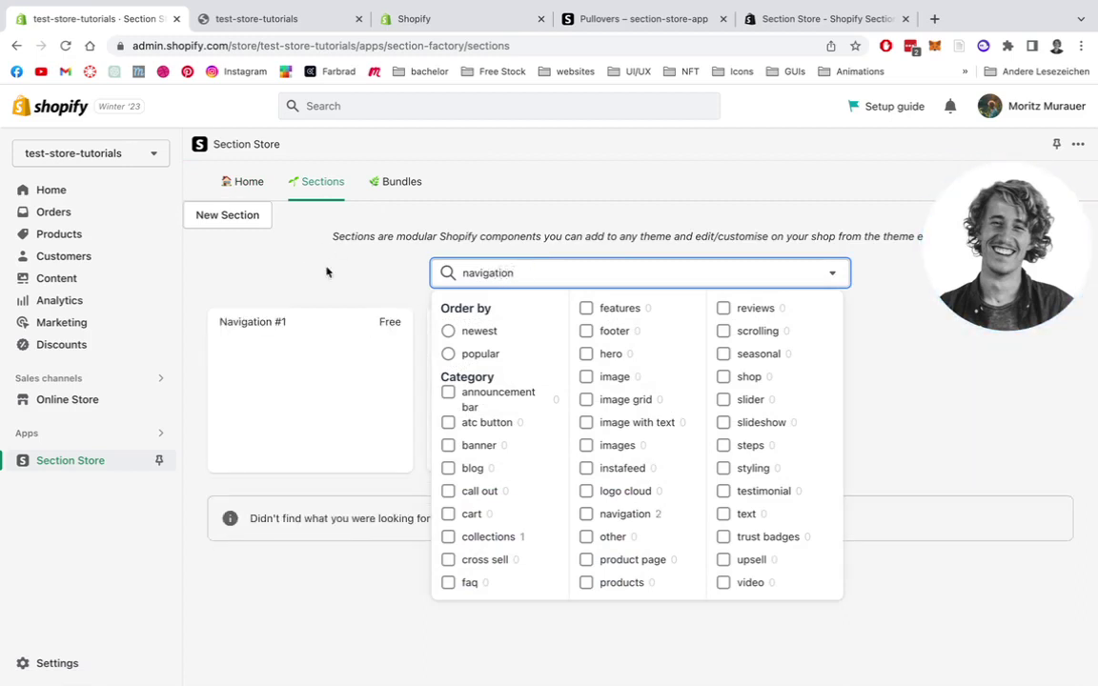
click(362, 275)
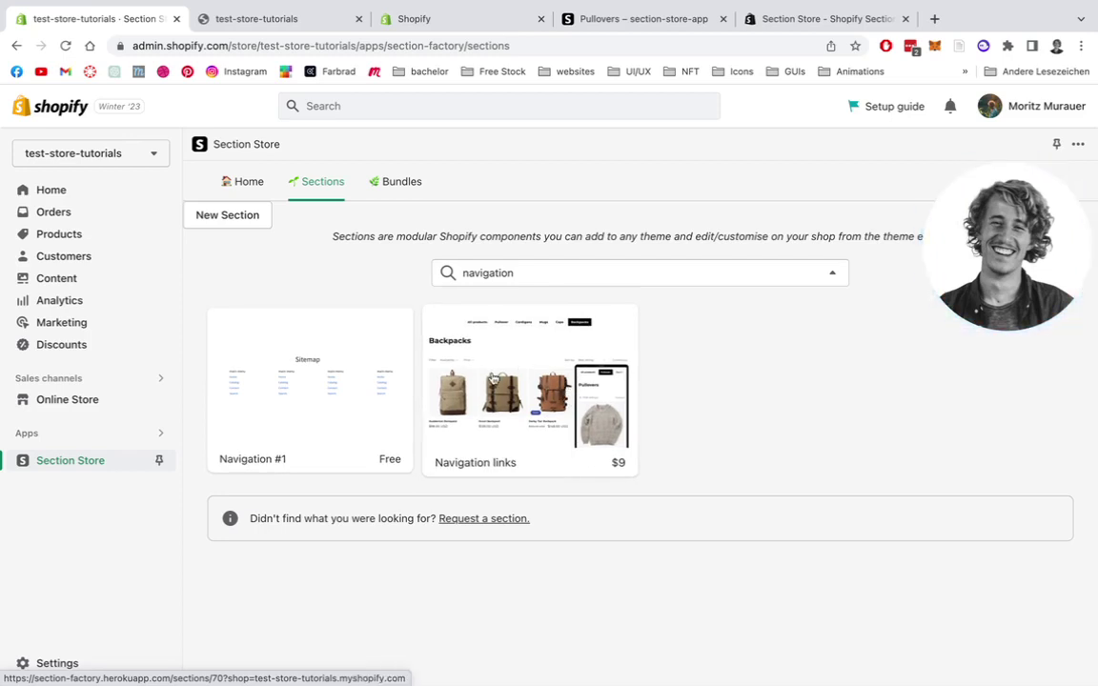
click(493, 380)
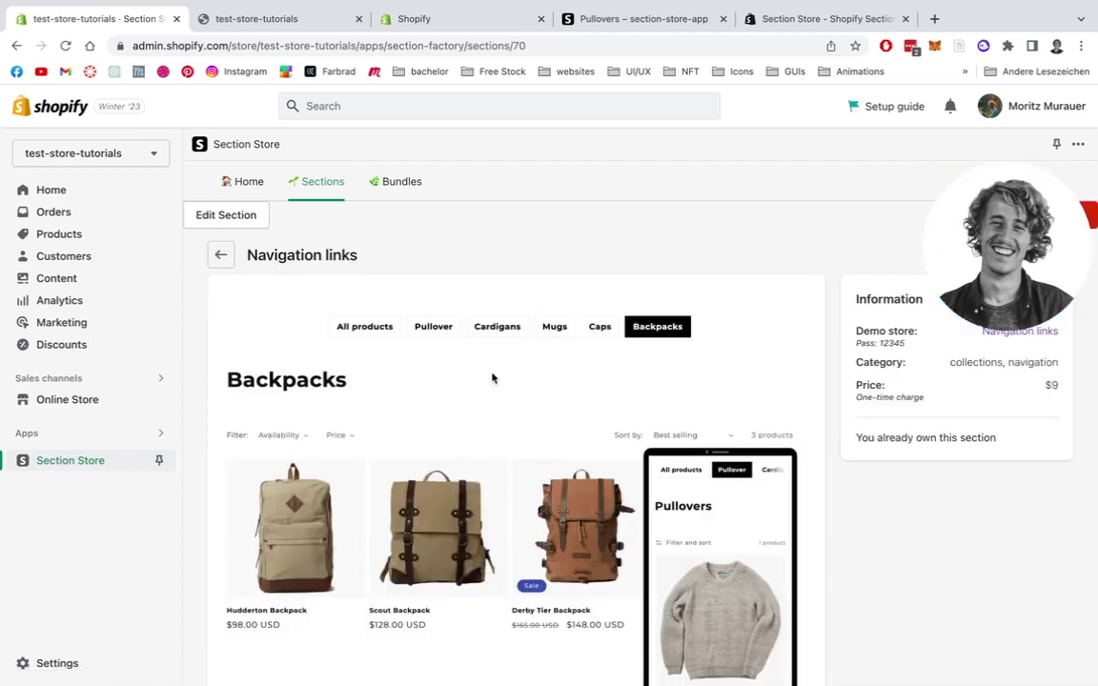
scroll(589, 241, down, 1)
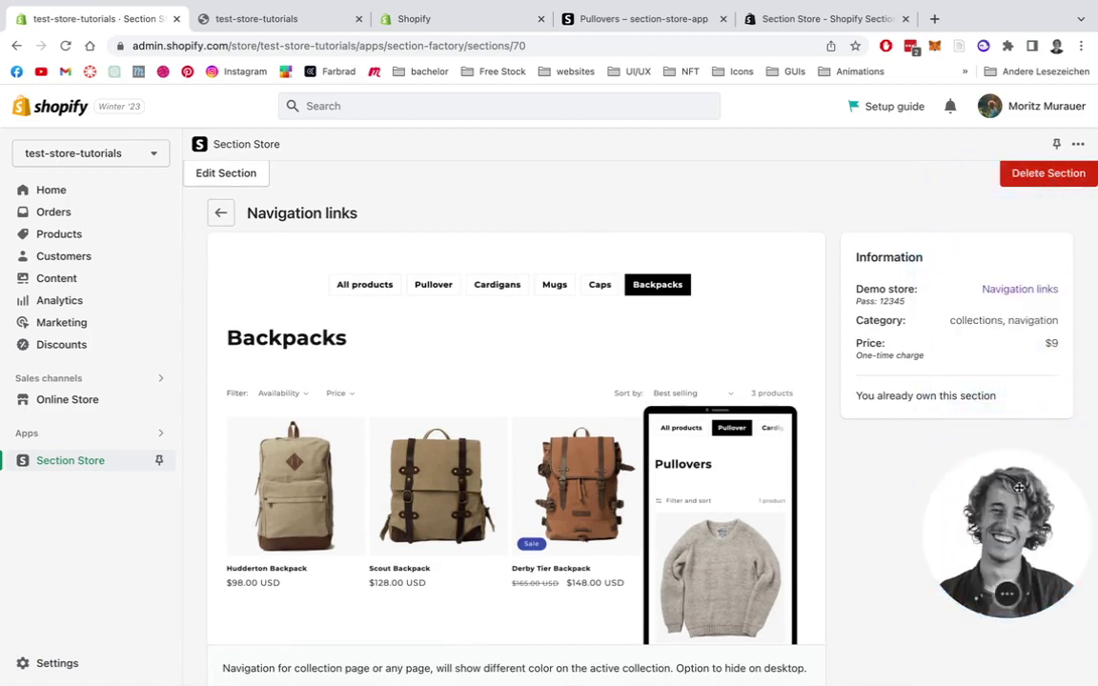
drag(1065, 194, 1067, 474)
scroll(560, 362, down, 1)
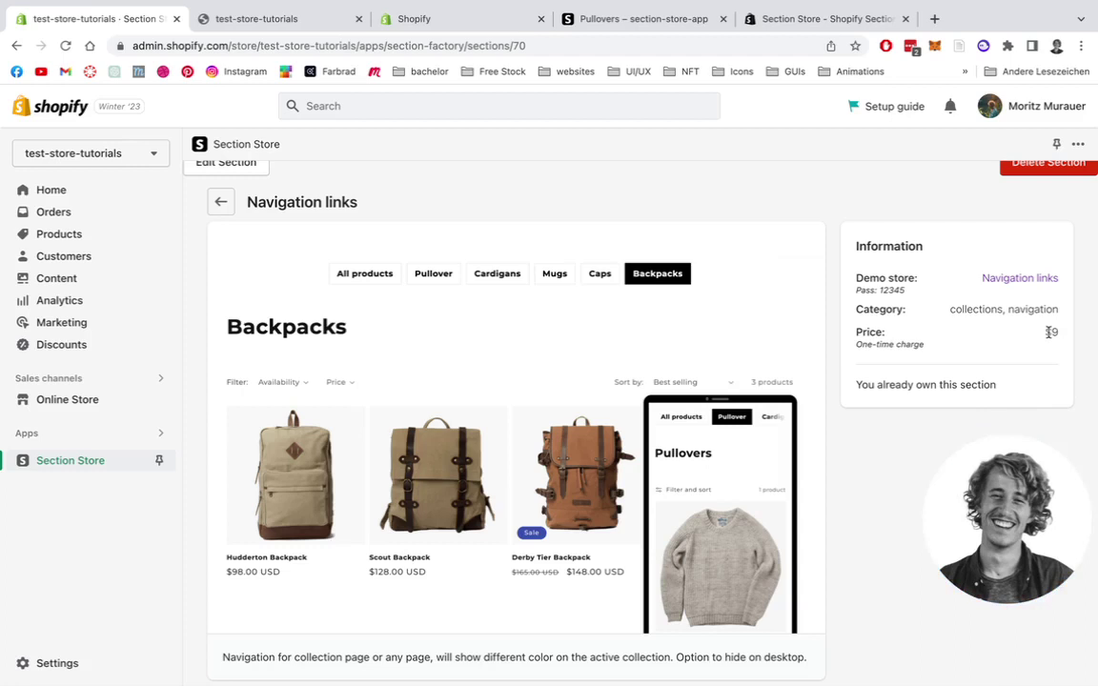
scroll(615, 263, up, 2)
scroll(615, 264, down, 2)
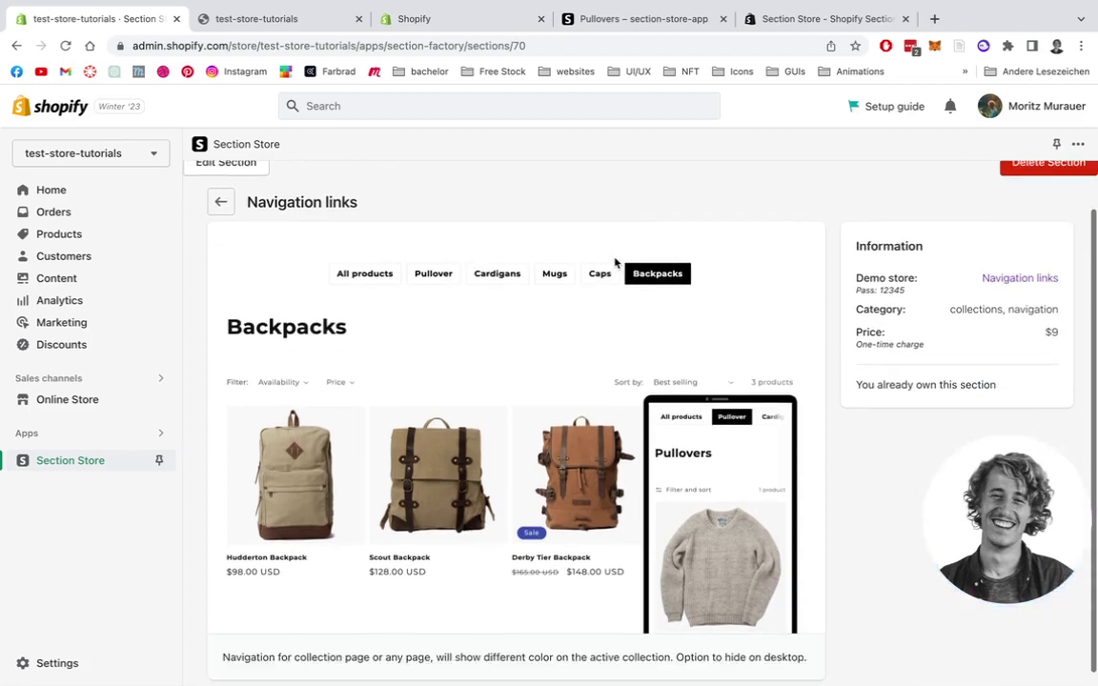
scroll(743, 373, up, 1)
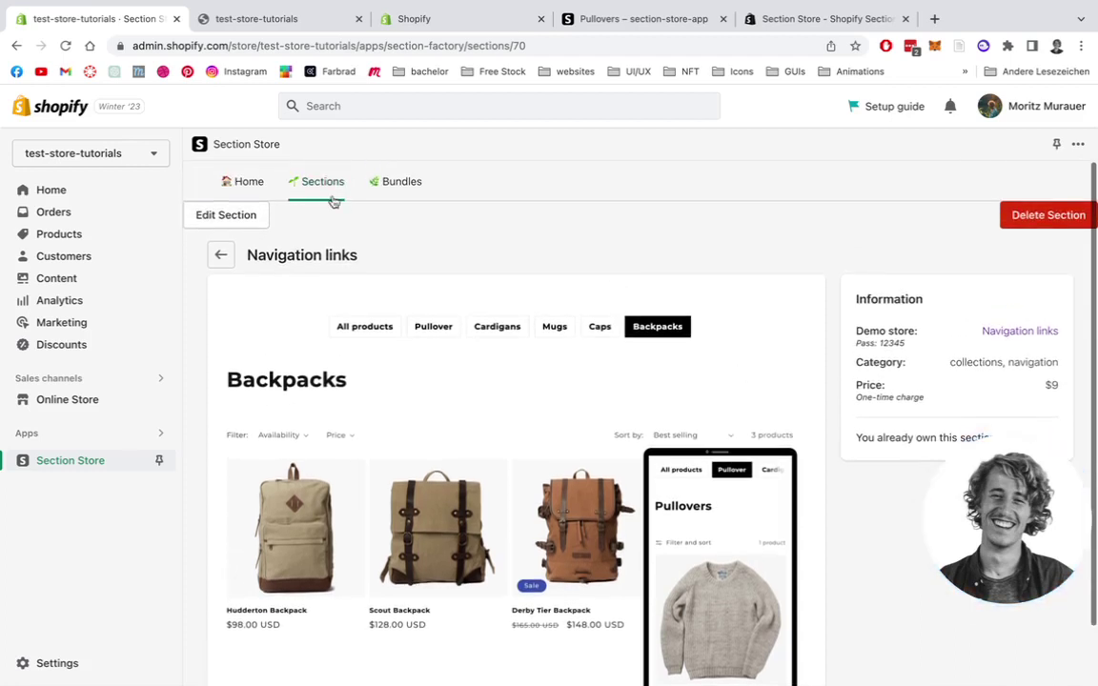
Find Navigation links in the My sections list and view the themes it can be added to.
click(245, 183)
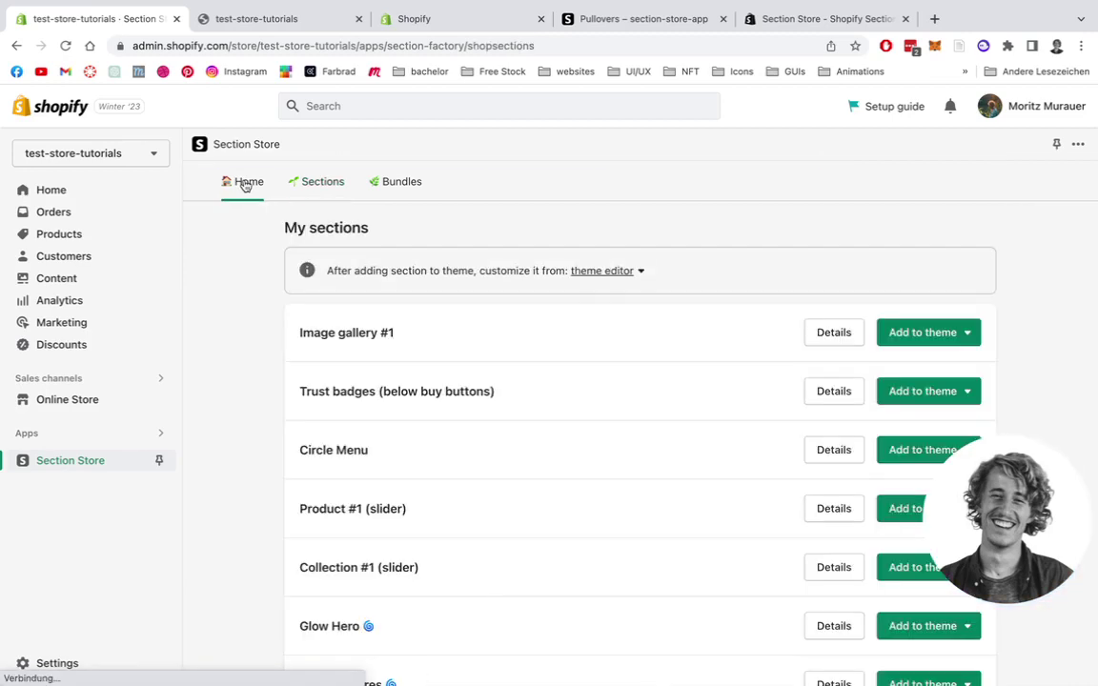
scroll(222, 327, down, 5)
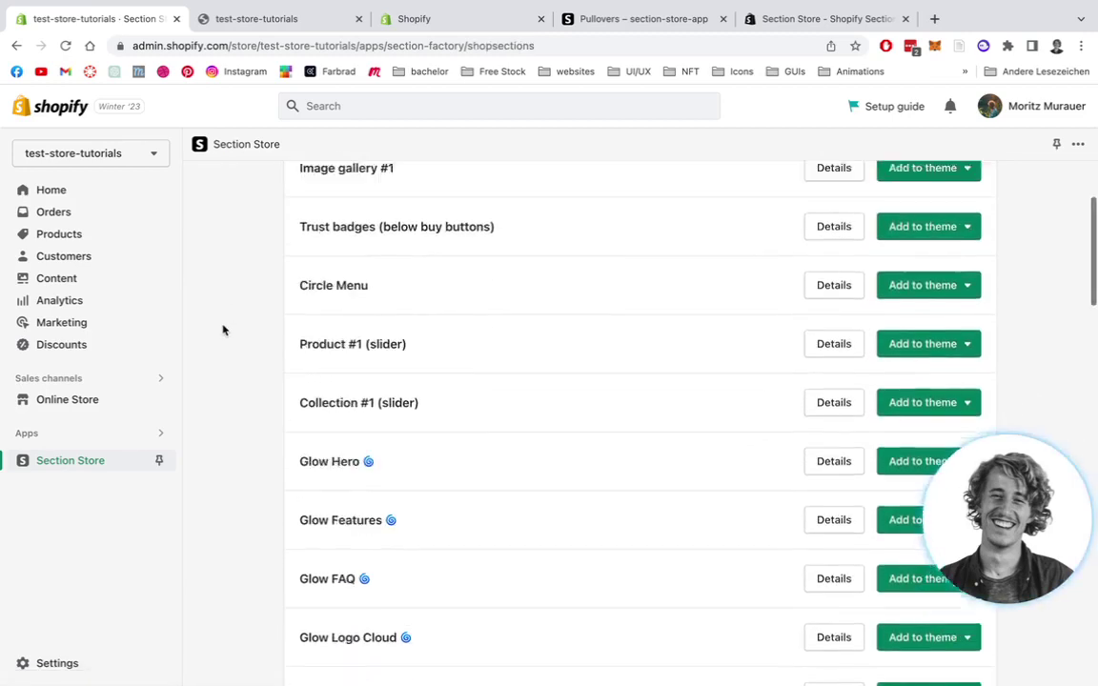
scroll(222, 330, down, 13)
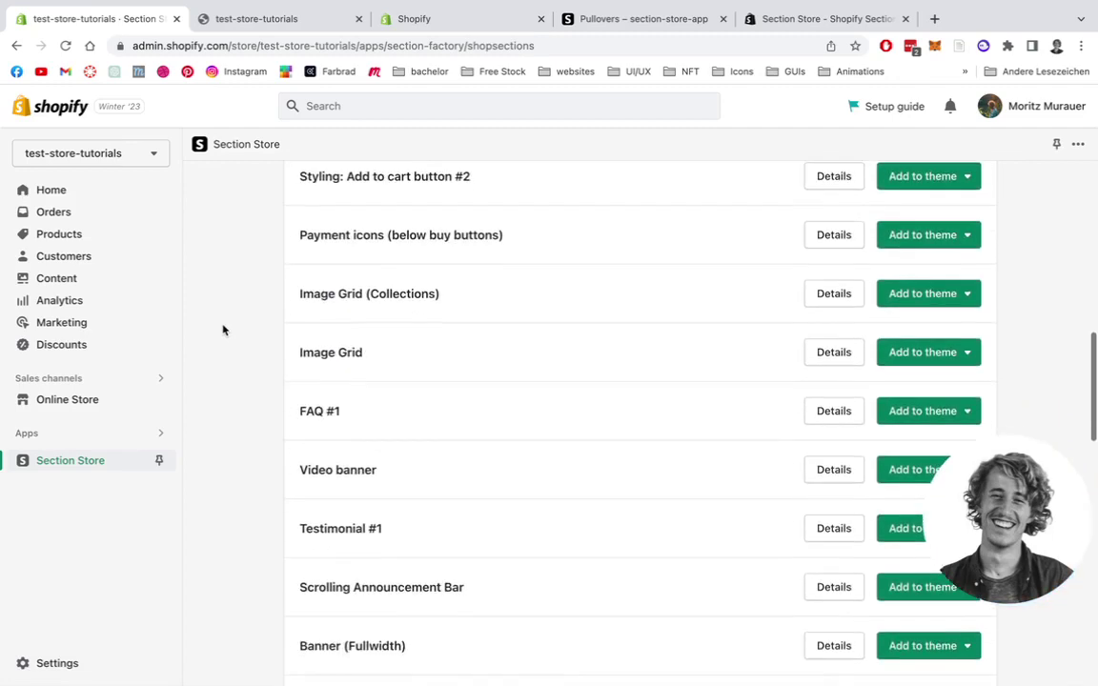
scroll(222, 330, down, 4)
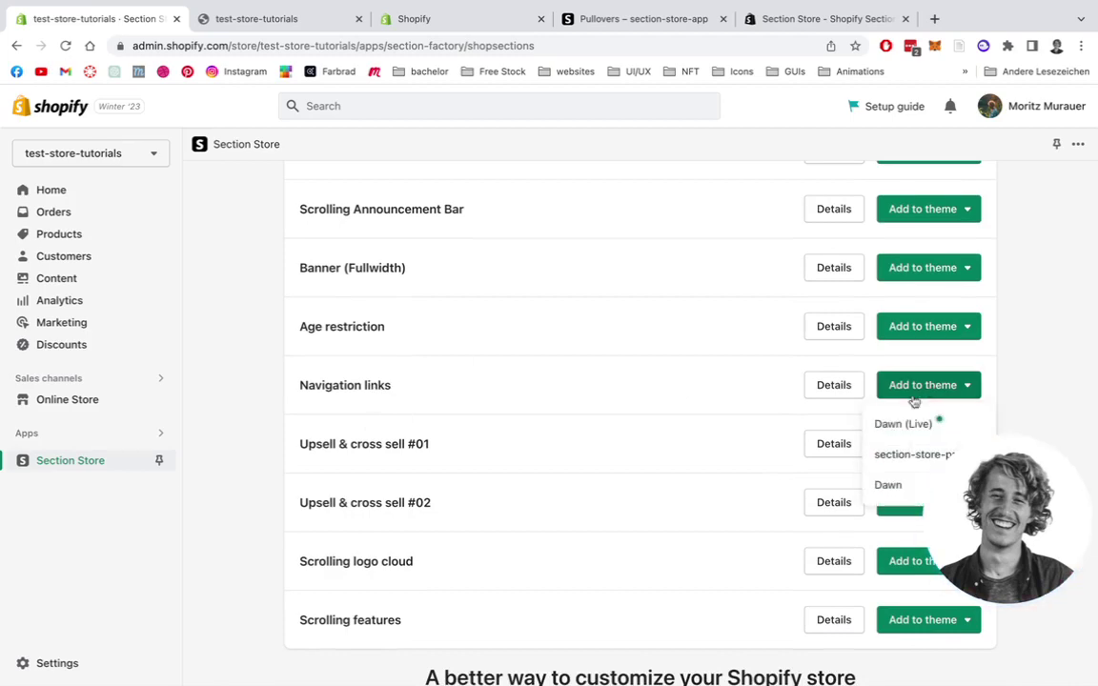
click(1081, 335)
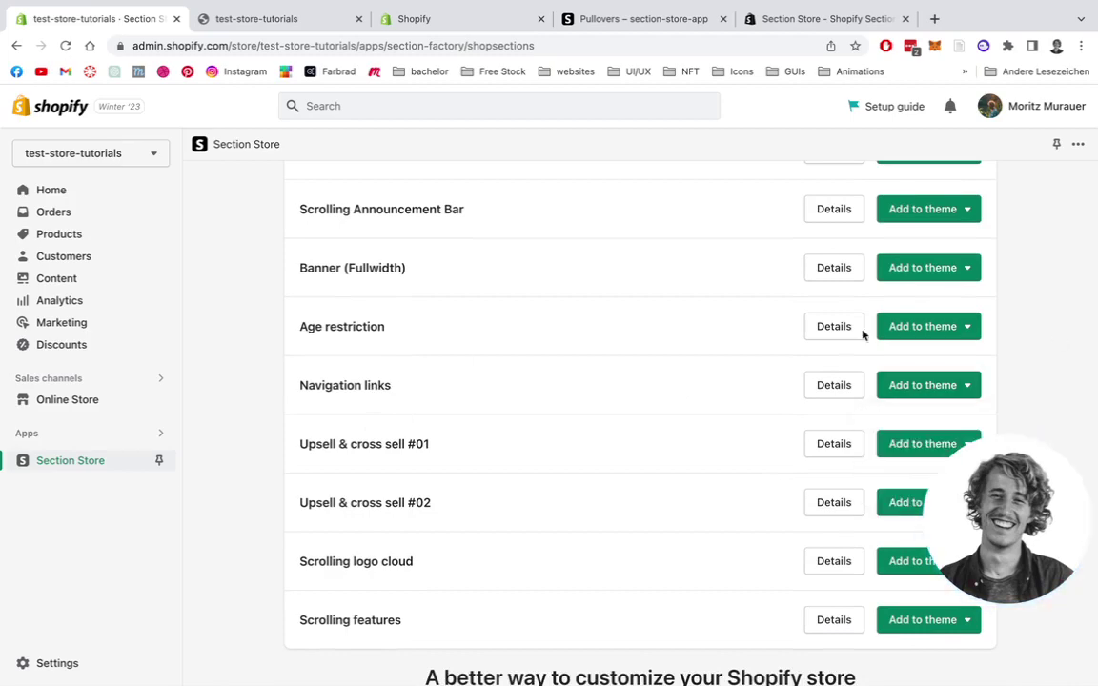
scroll(474, 368, up, 10)
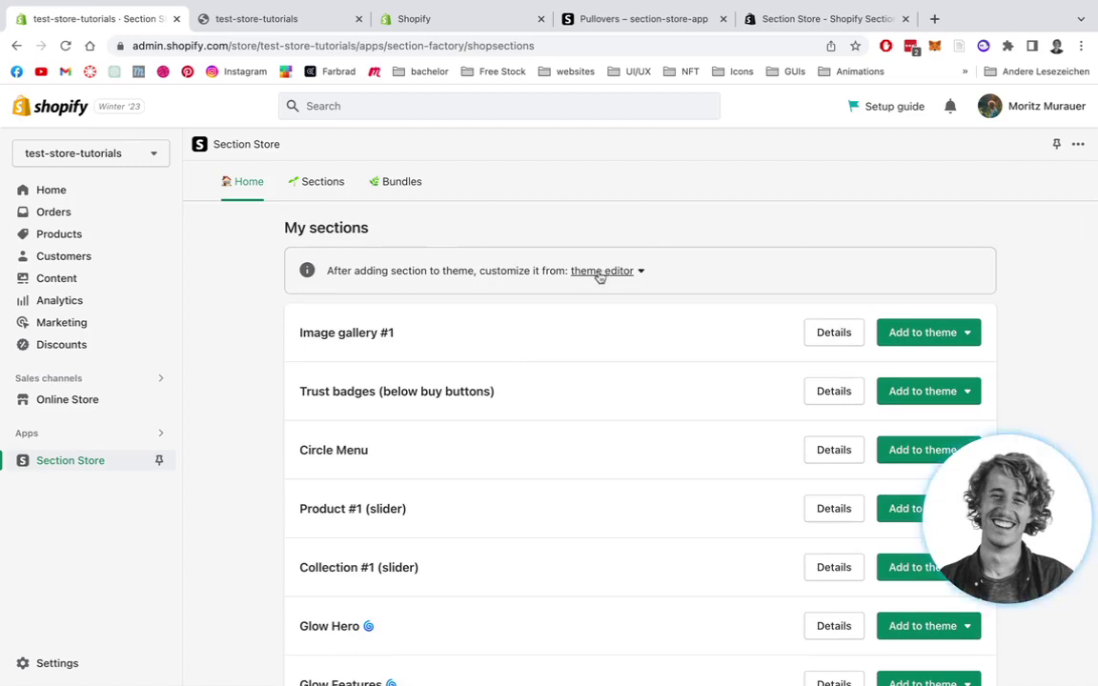
Switch to the Dawn theme editor, place its browser tab ahead of the storefront tab, and open the Default collection template.
click(296, 19)
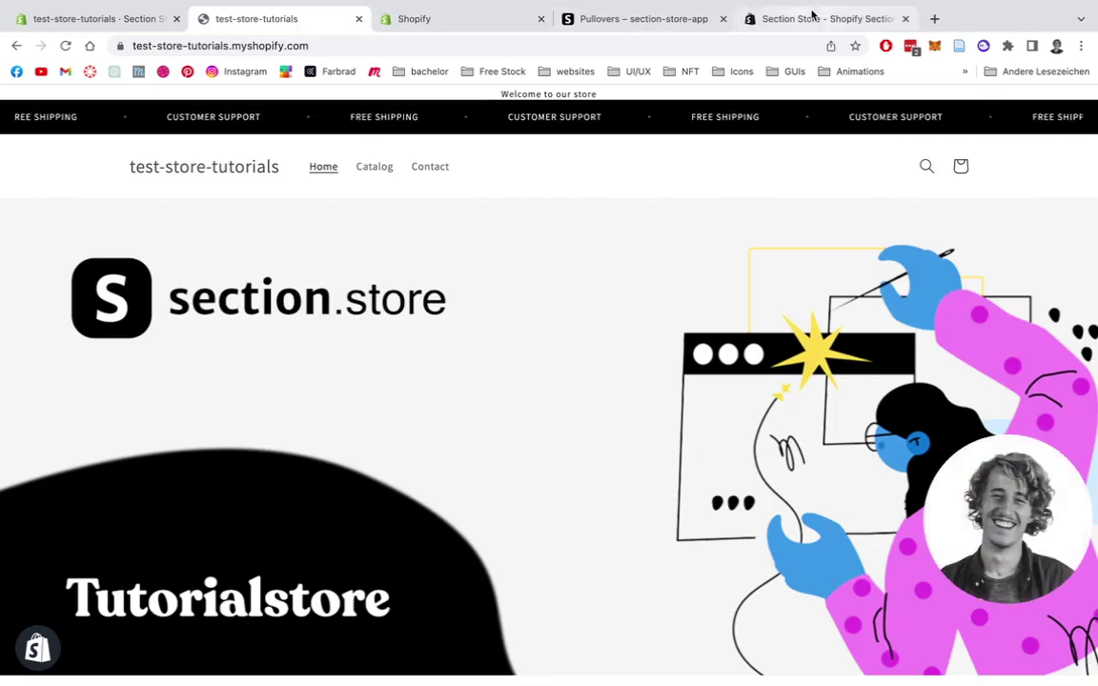
drag(437, 19, 286, 19)
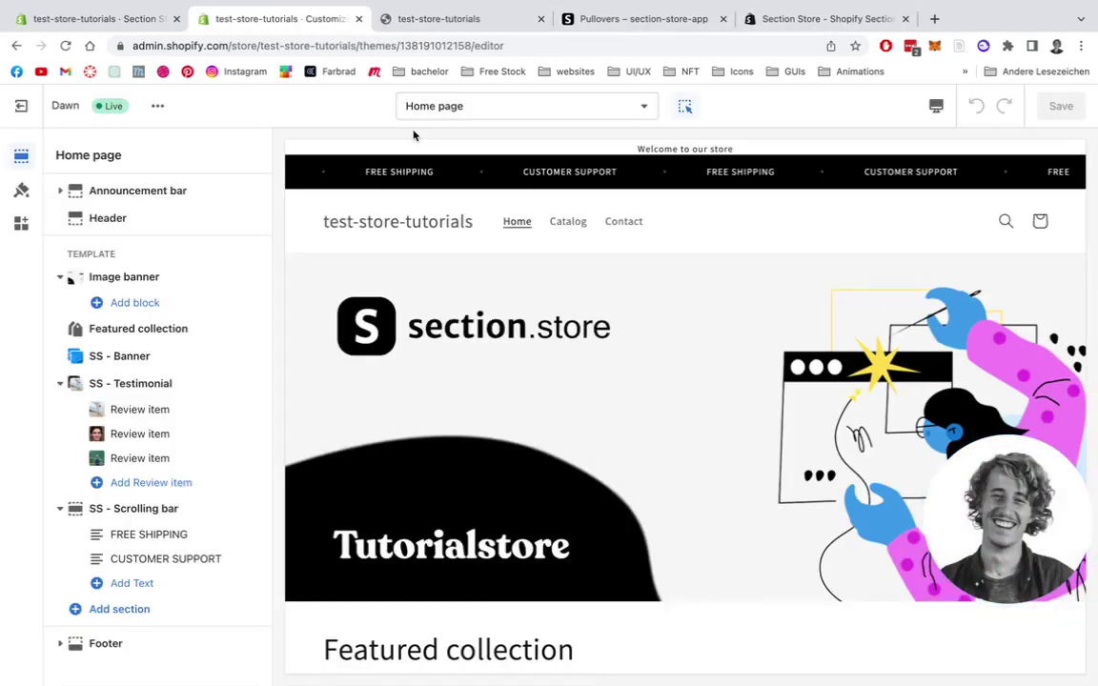
click(559, 112)
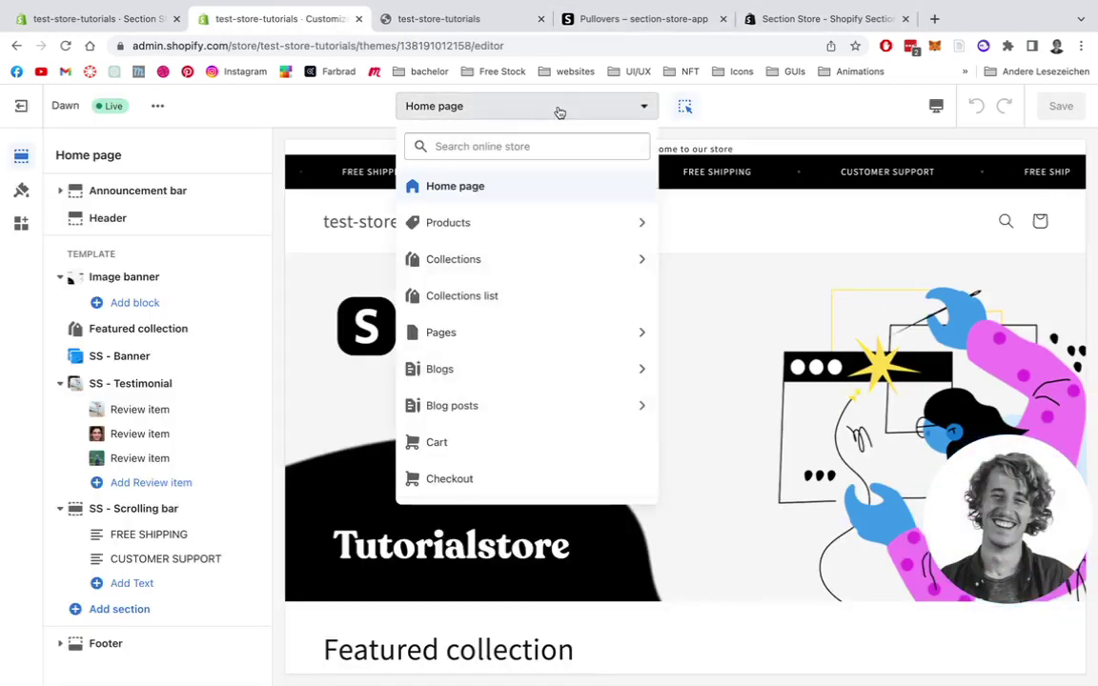
click(466, 259)
click(469, 215)
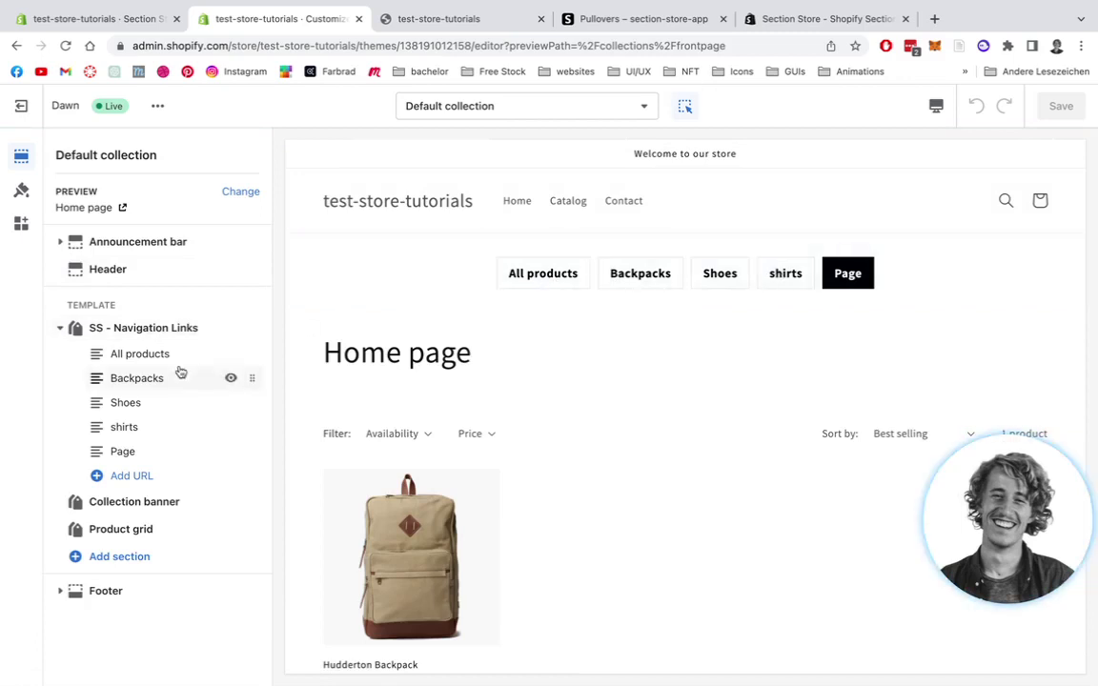
Remove the existing SS - Navigation Links section from the Default collection template.
click(160, 332)
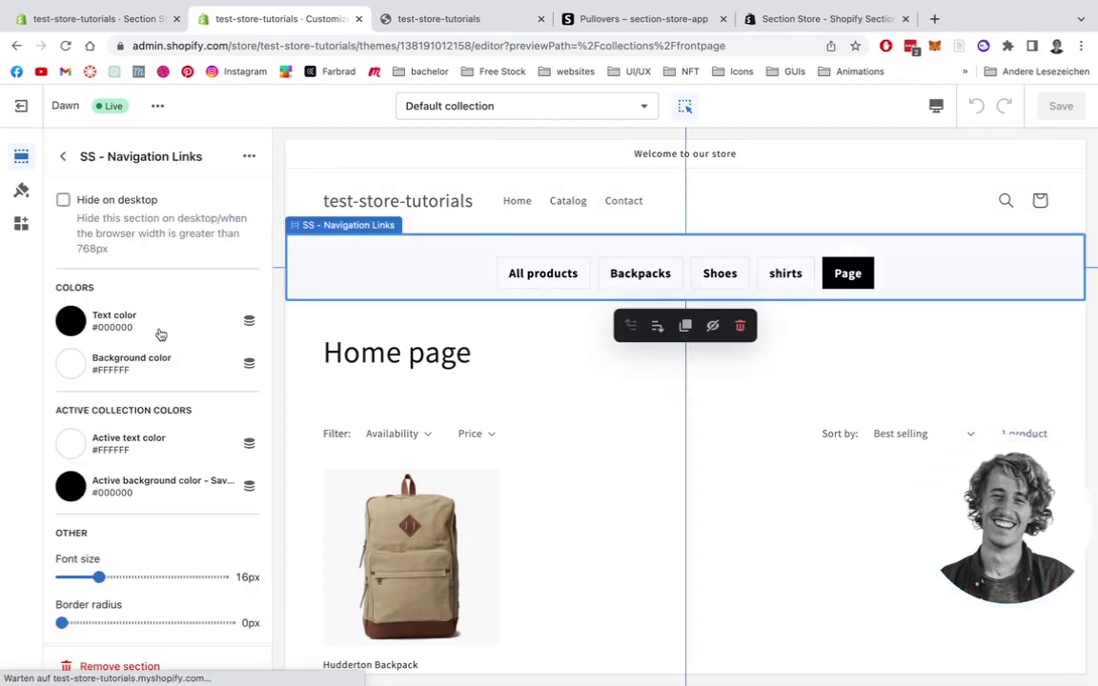
scroll(157, 333, down, 1)
click(119, 667)
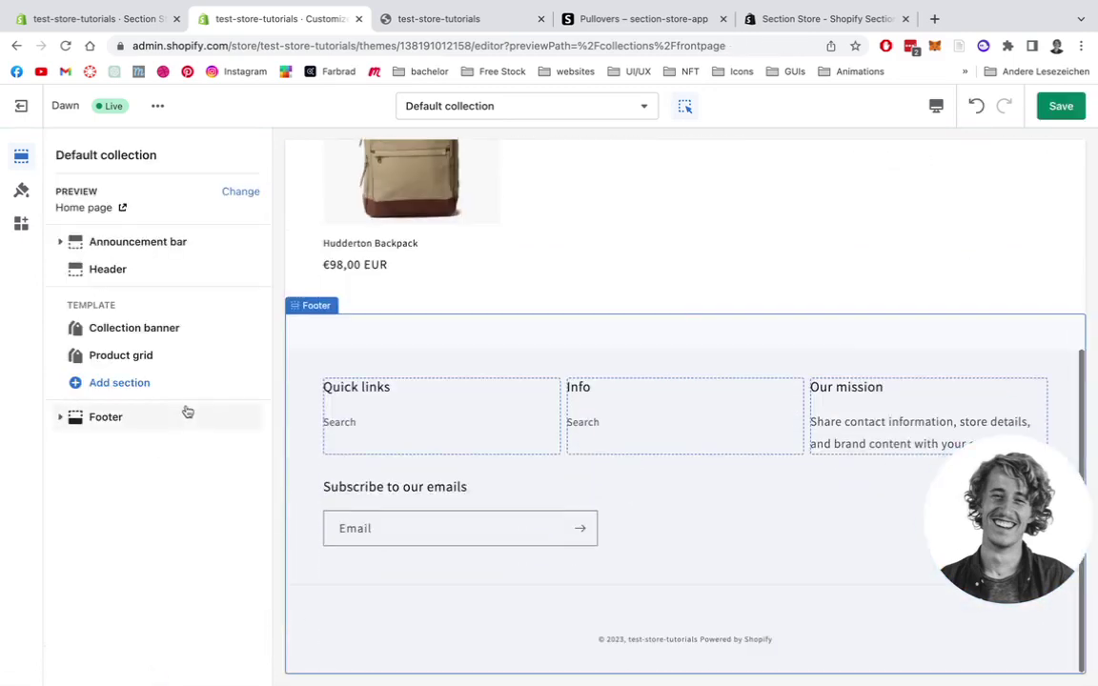
scroll(381, 352, up, 5)
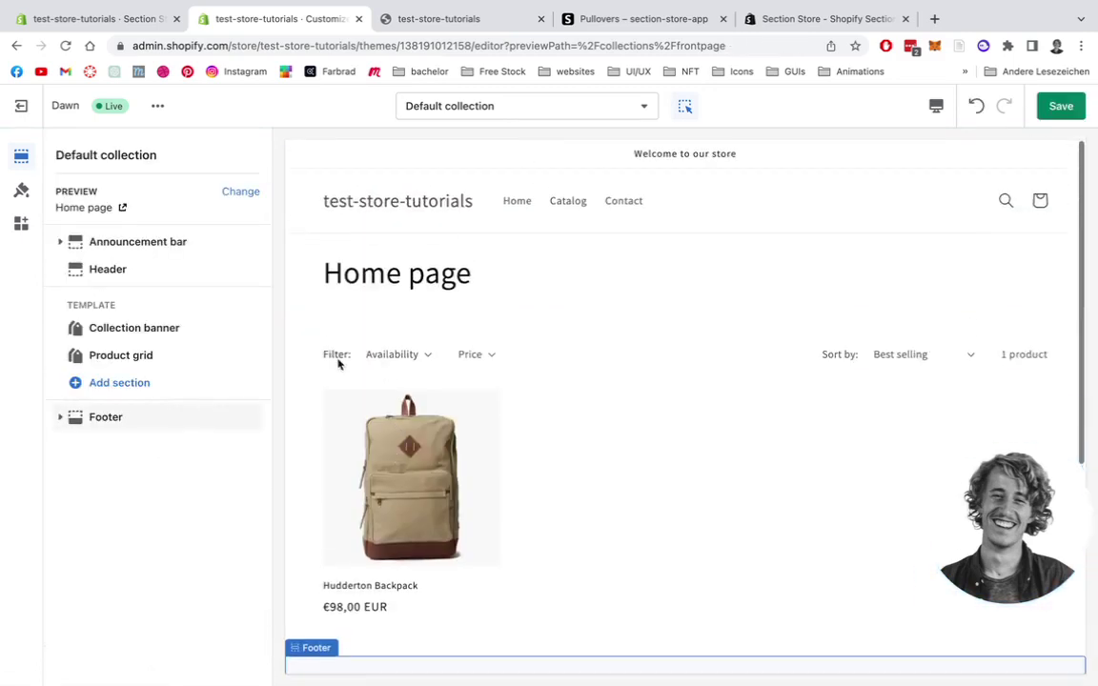
Add the SS - Navigation Links section to the Default collection template and place it above the Collection banner.
click(126, 386)
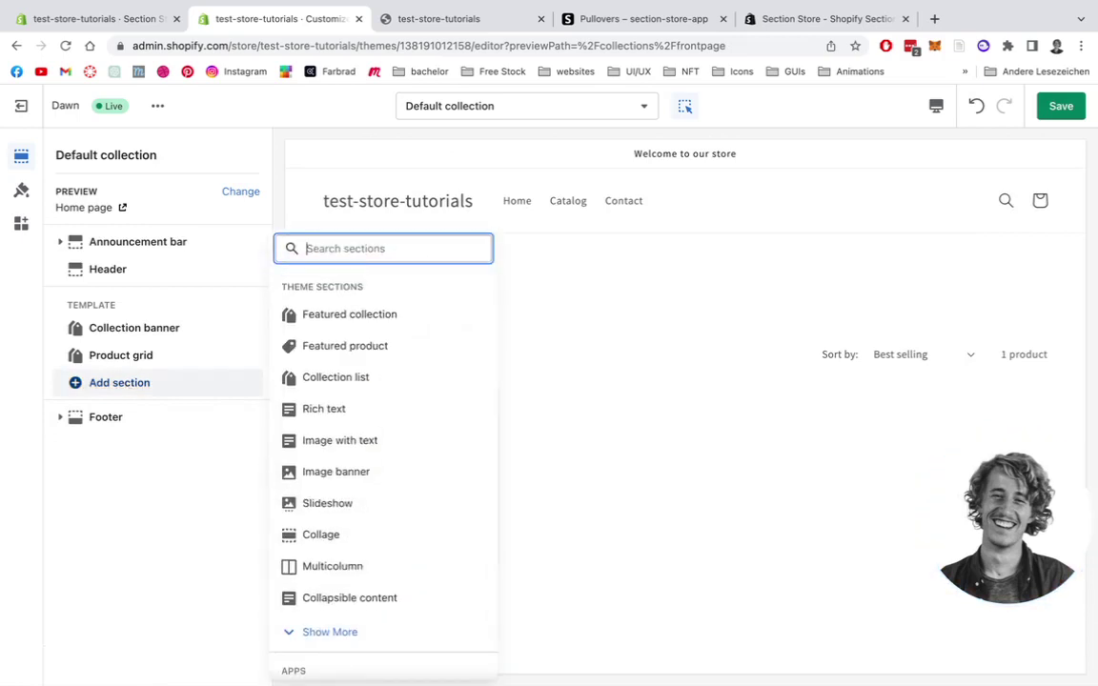
text(ss navigation)
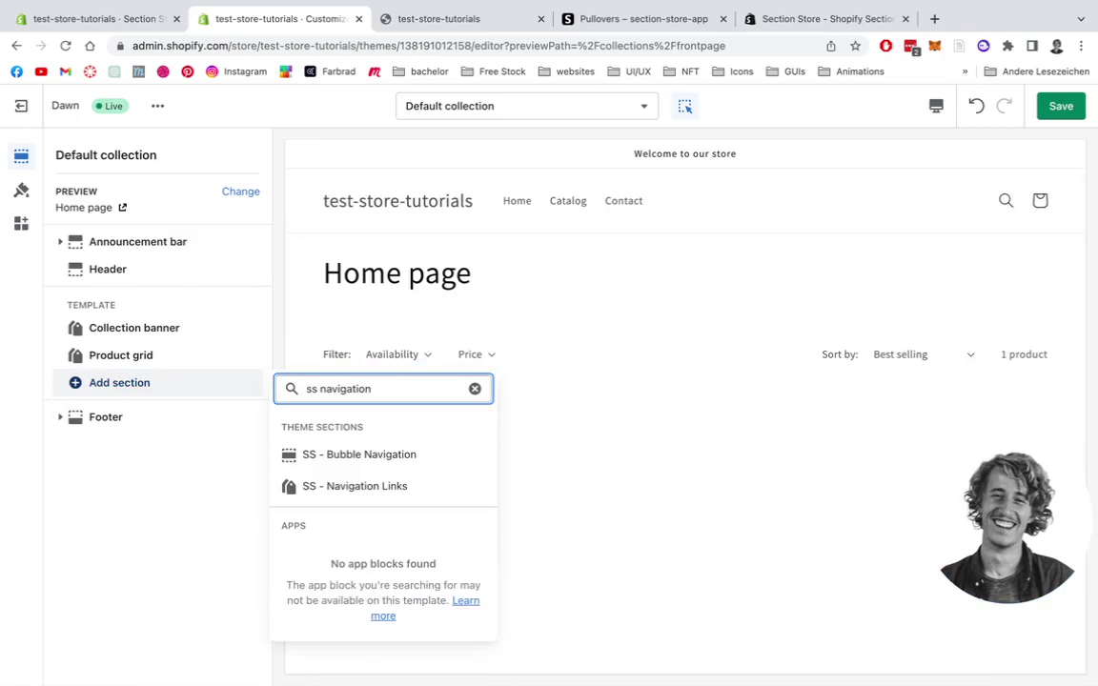
click(377, 485)
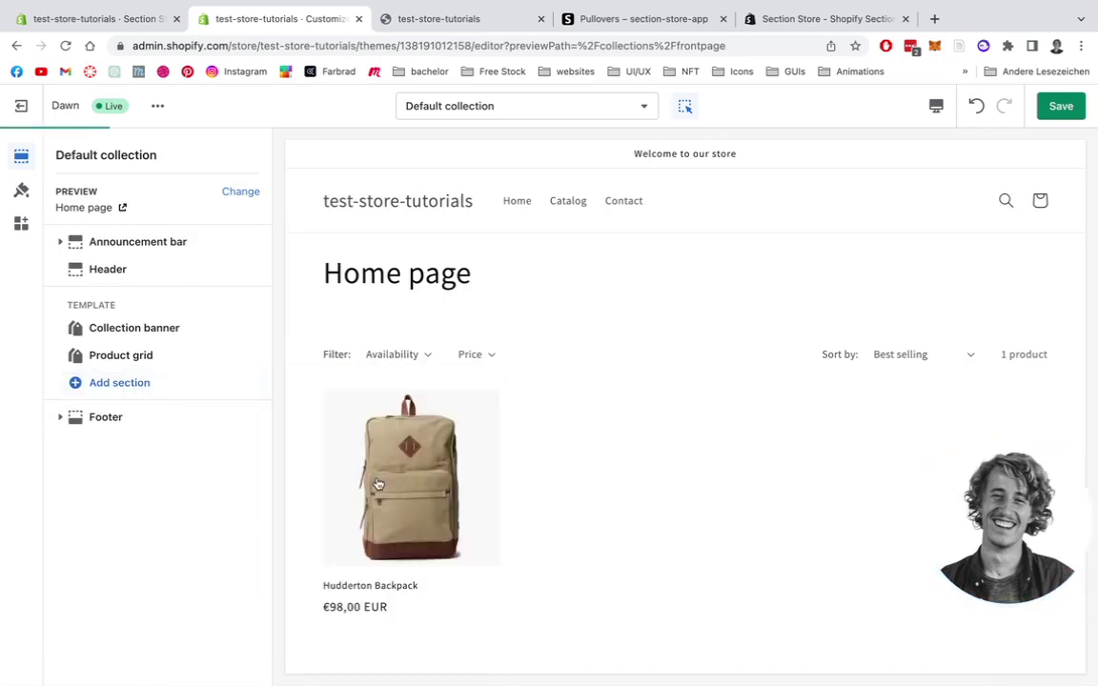
drag(248, 385, 242, 331)
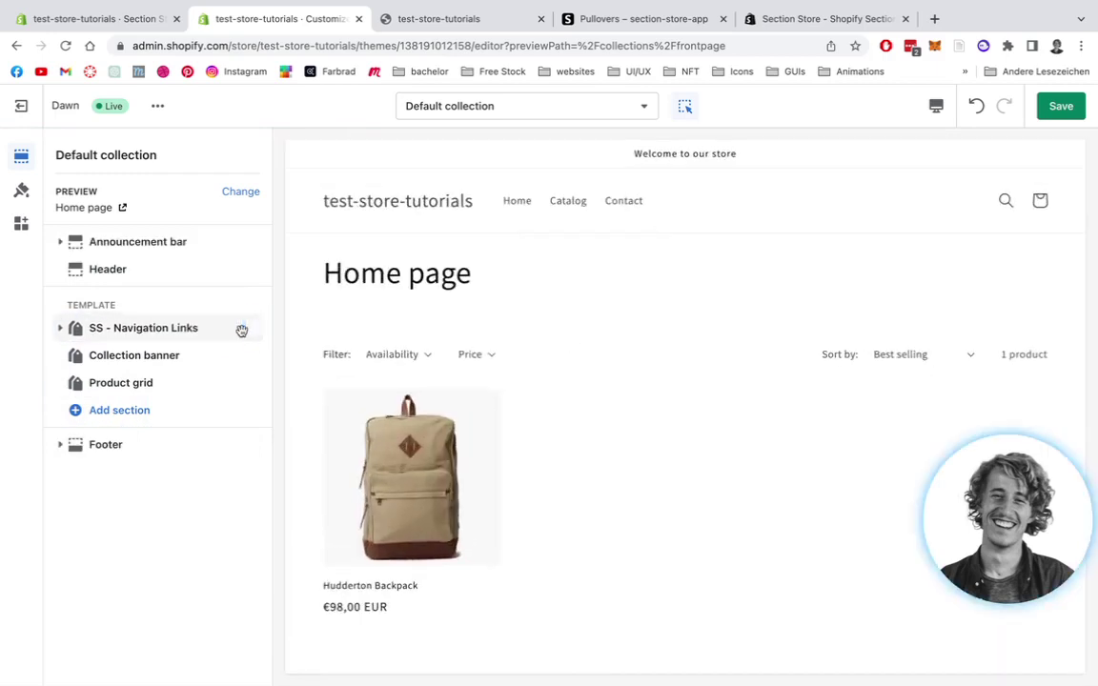
Turn off the Hide on desktop option for the SS - Navigation Links section.
click(164, 331)
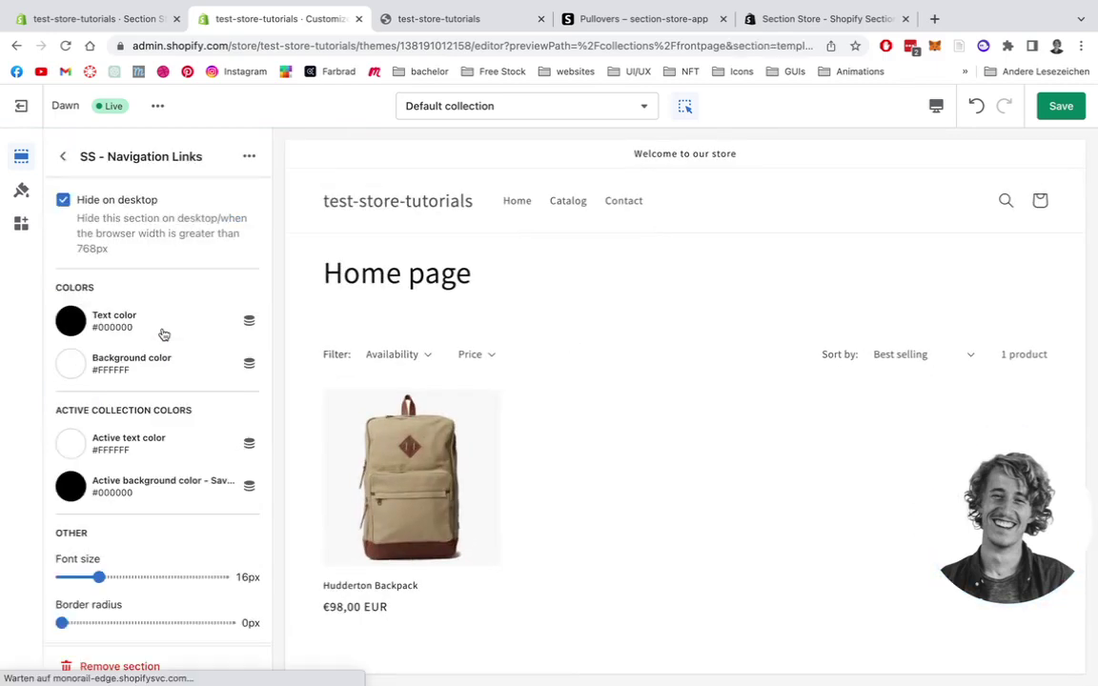
click(63, 201)
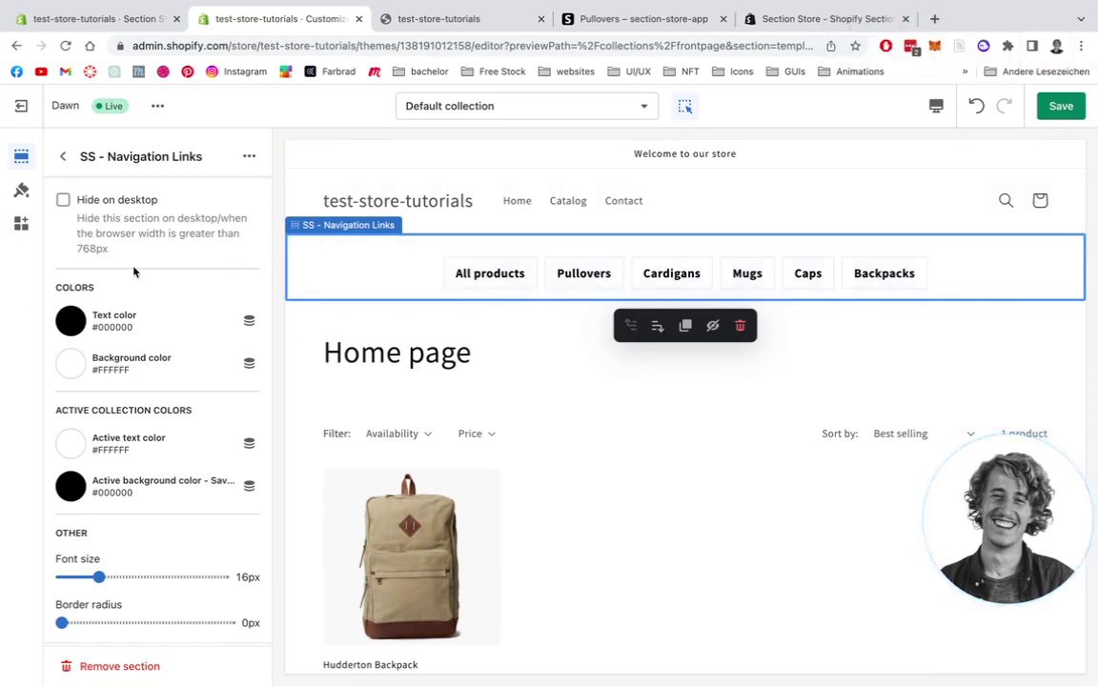
Set the text color of the navigation links to dark gray #4B4B4B.
scroll(134, 273, down, 1)
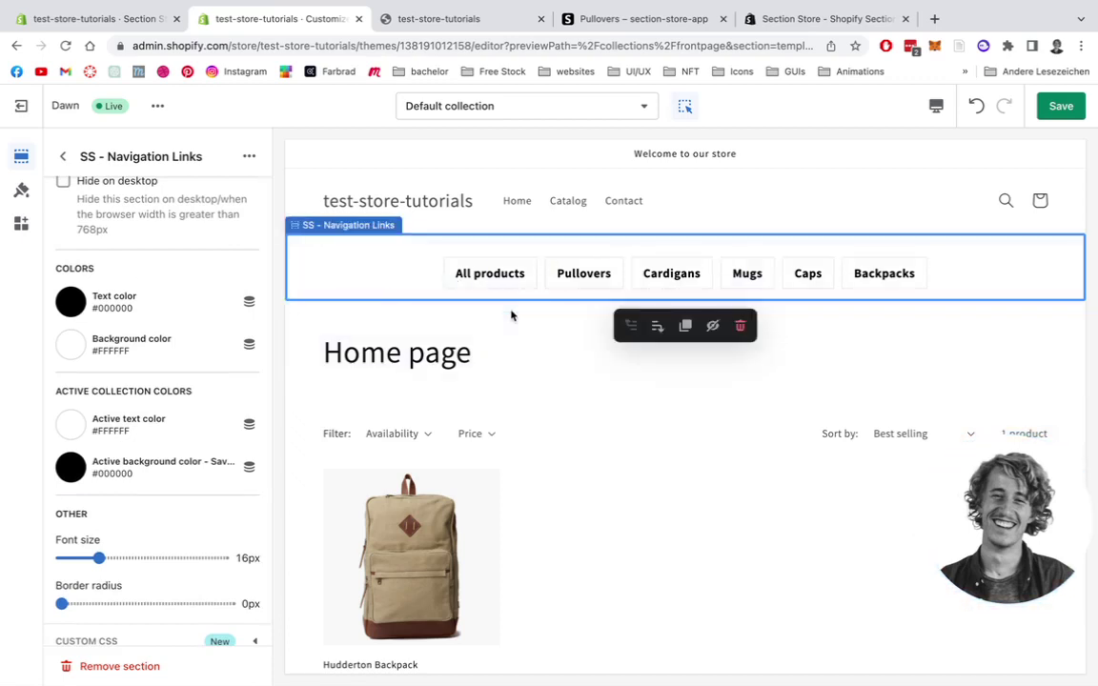
scroll(141, 216, down, 1)
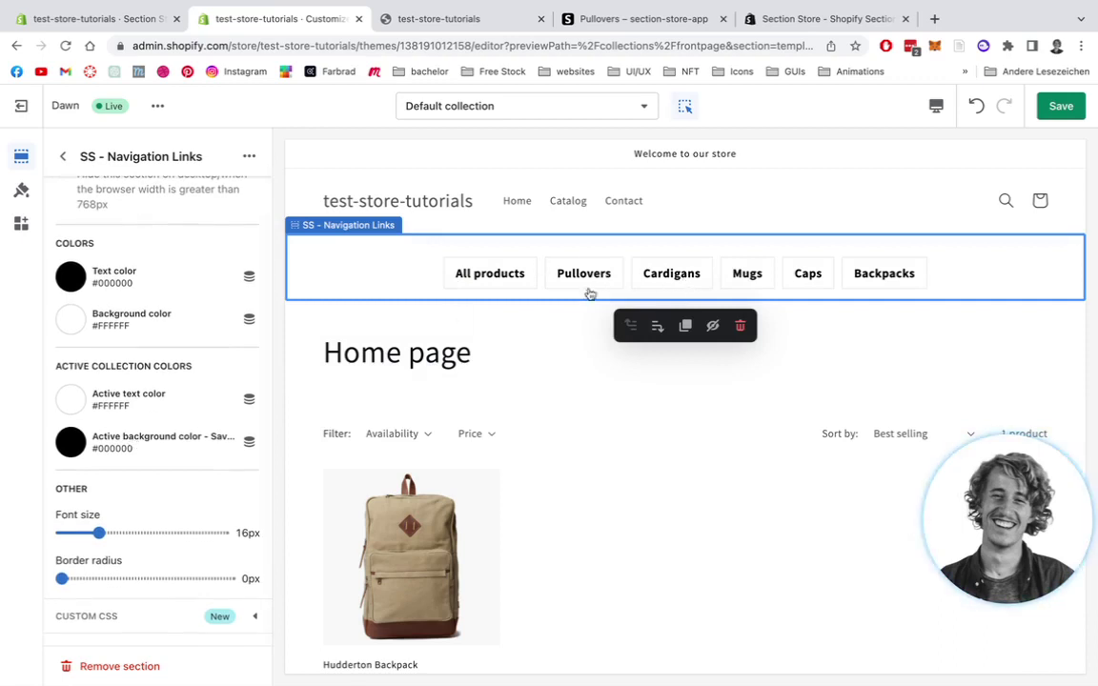
click(72, 276)
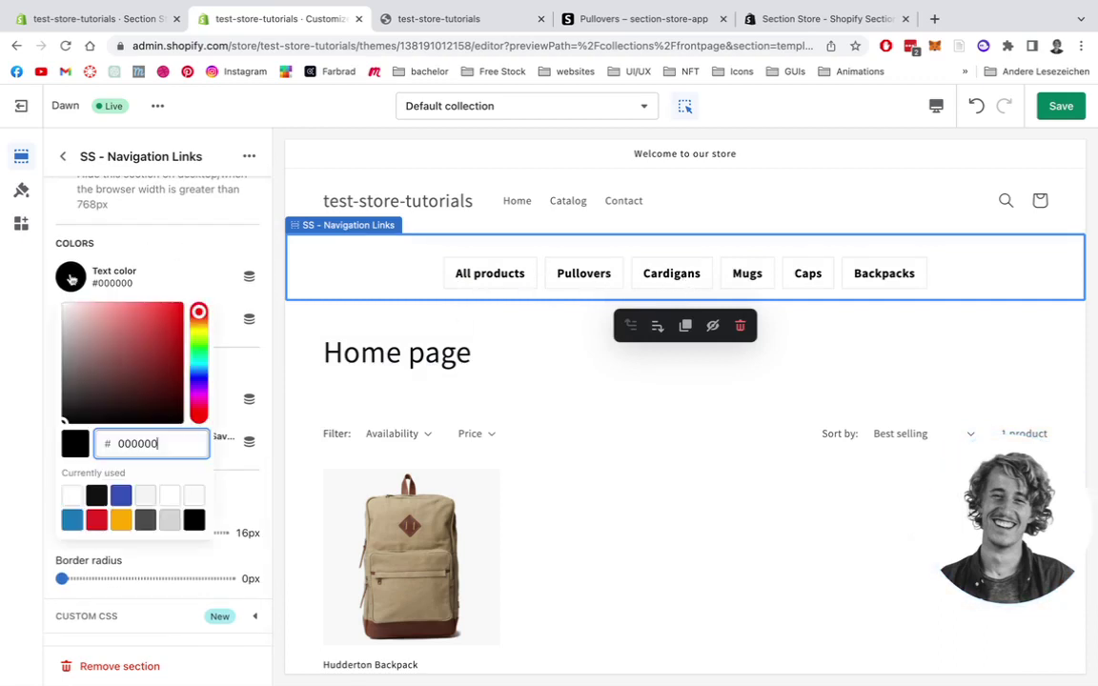
drag(104, 392, 65, 391)
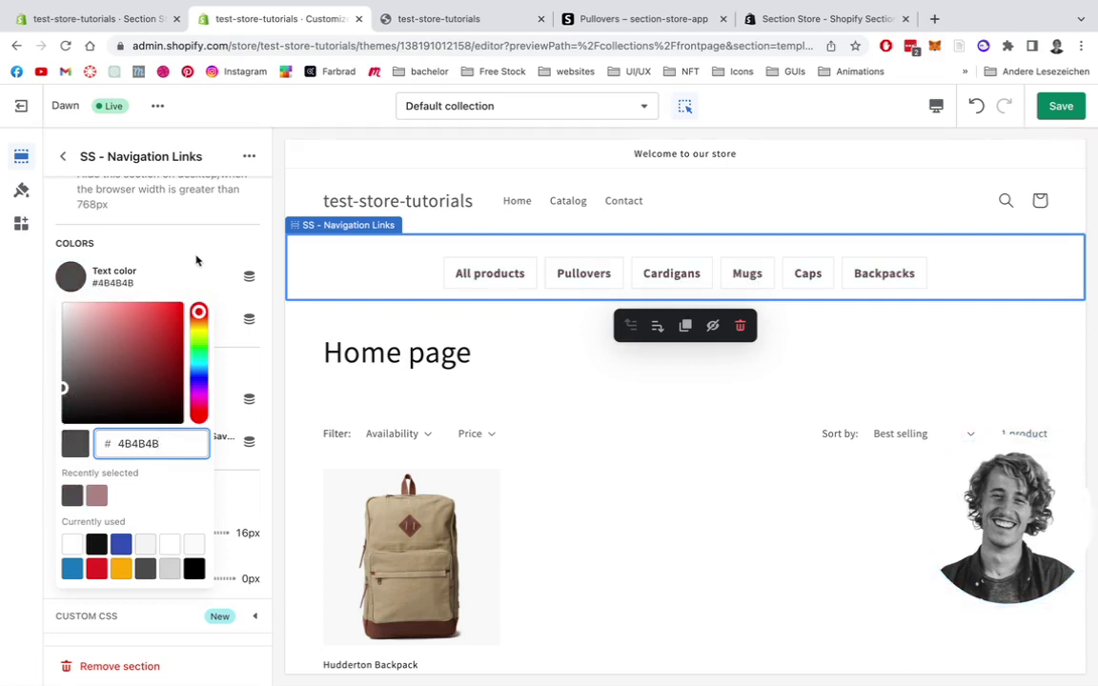
click(205, 253)
Set the background color of the navigation links to light gray #D6D6D6.
click(70, 327)
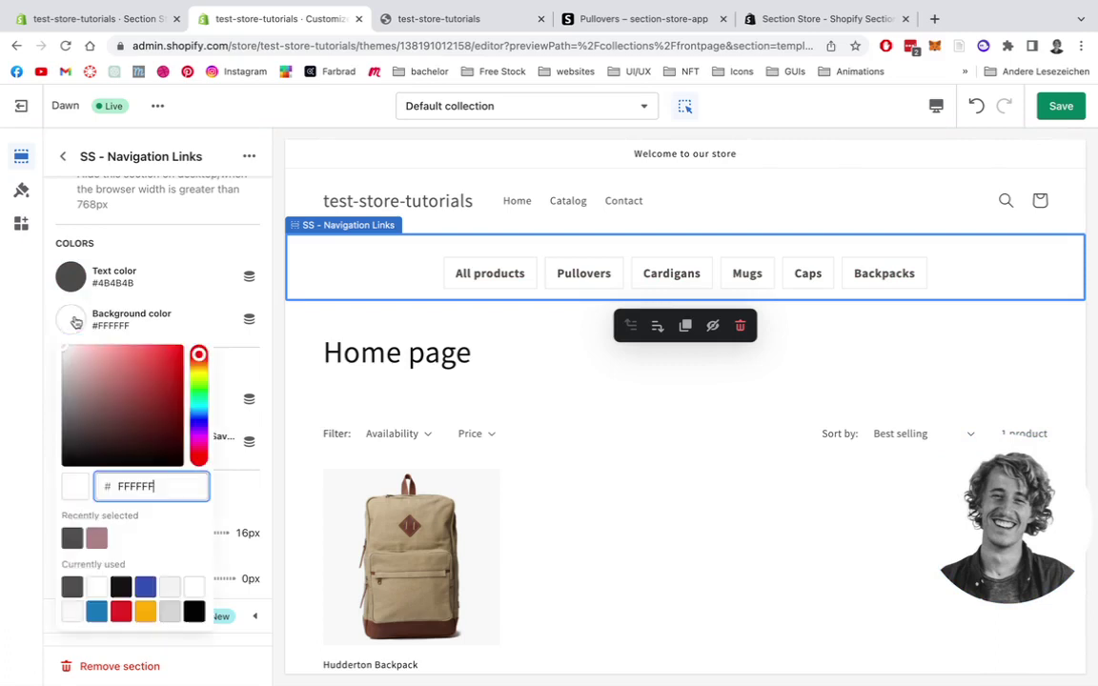
click(174, 408)
drag(175, 408, 63, 364)
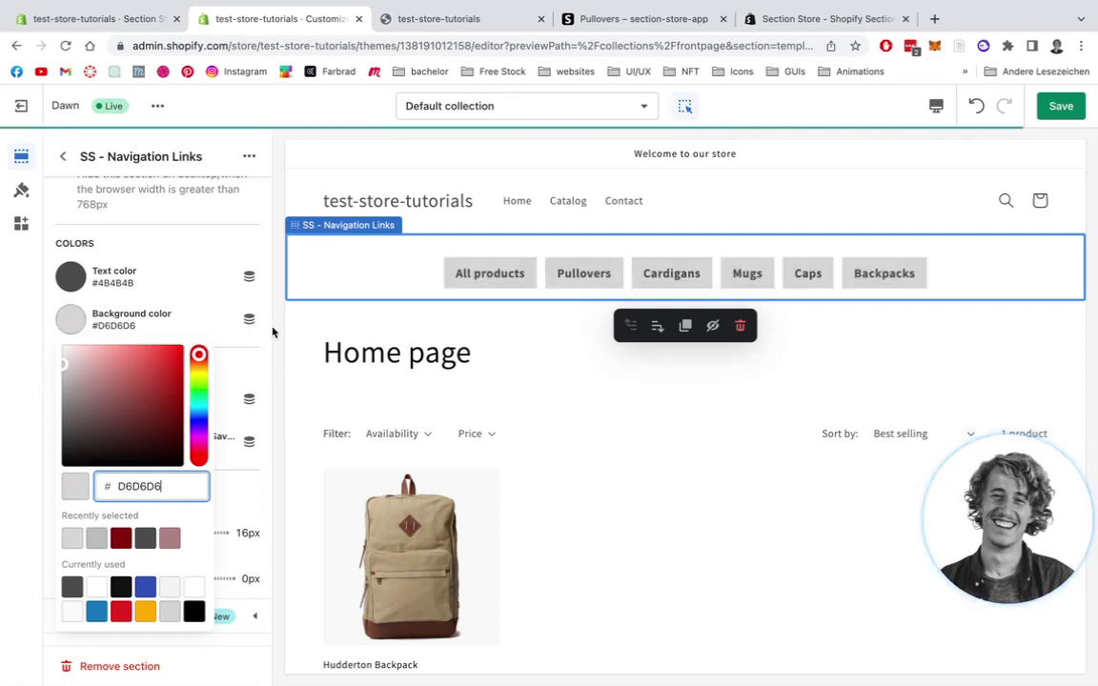
click(267, 277)
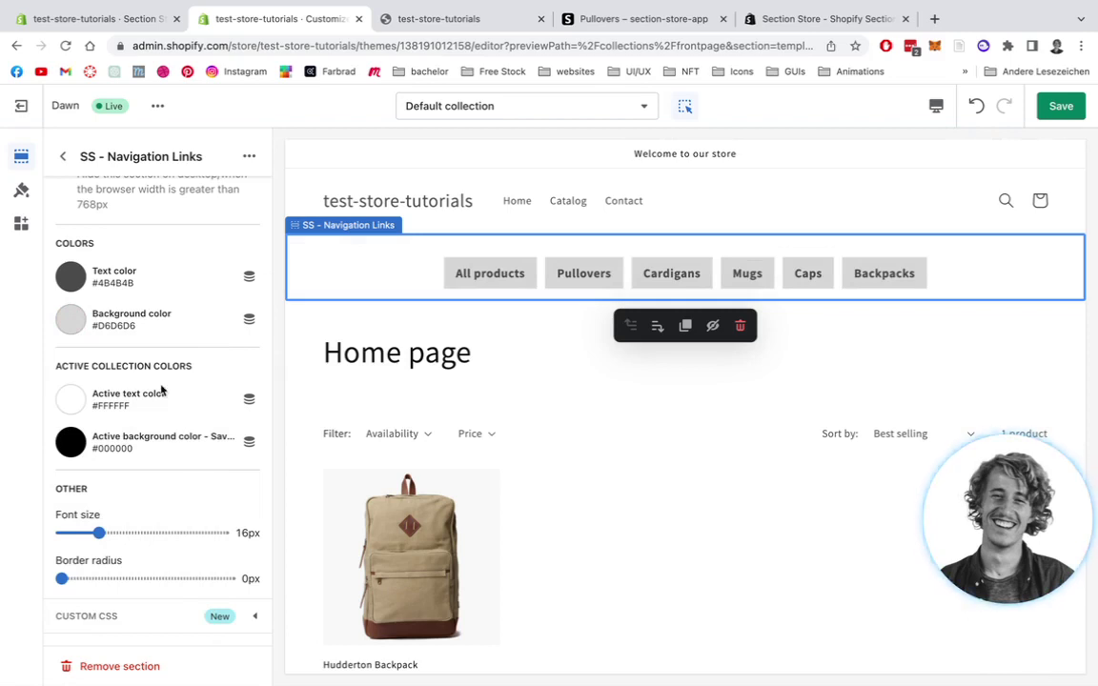
Set the active text color under the active collection colors to red #FF0000.
click(70, 402)
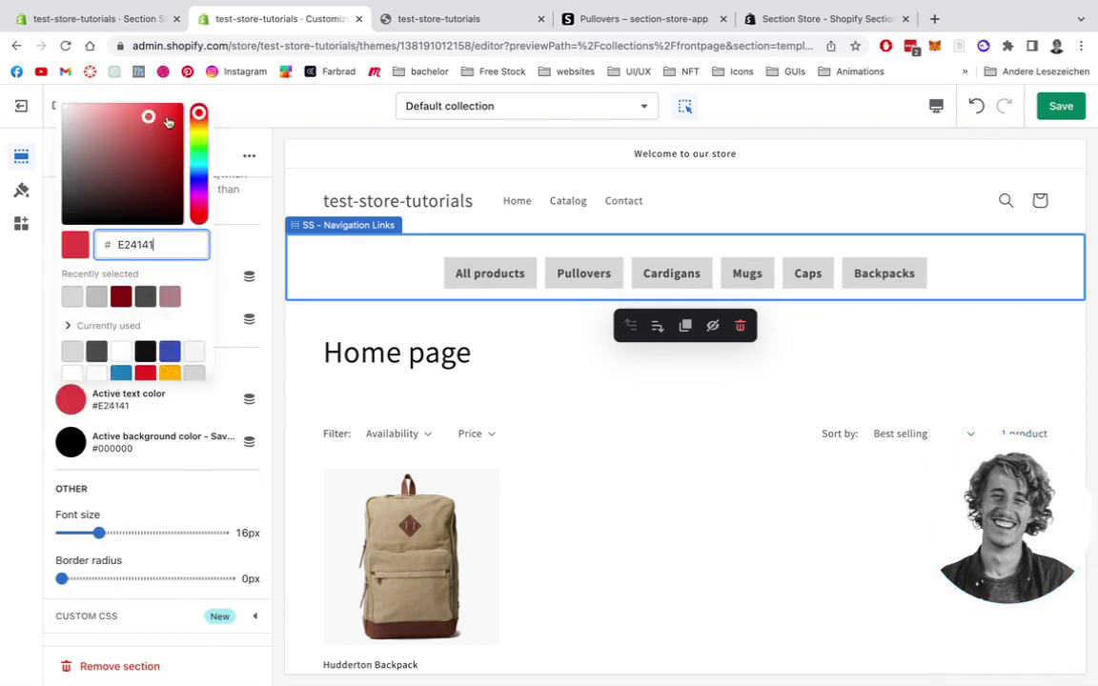
click(197, 98)
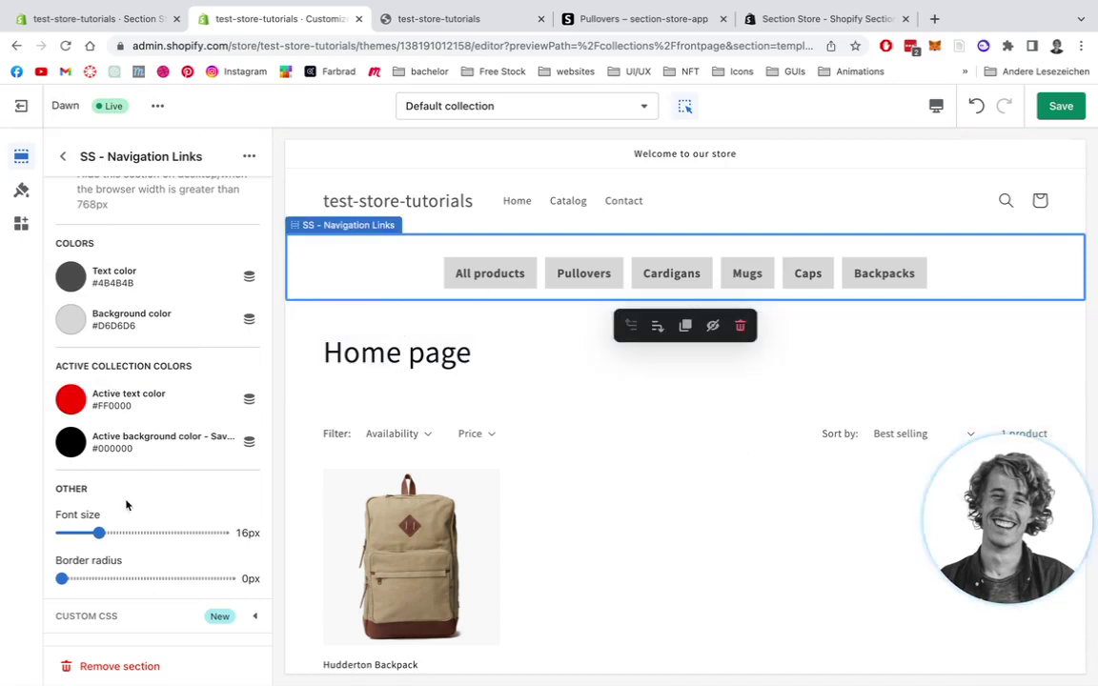
Set the navigation links' font size to 18px and border radius to 7px, and return to the template's section list.
drag(98, 534, 86, 534)
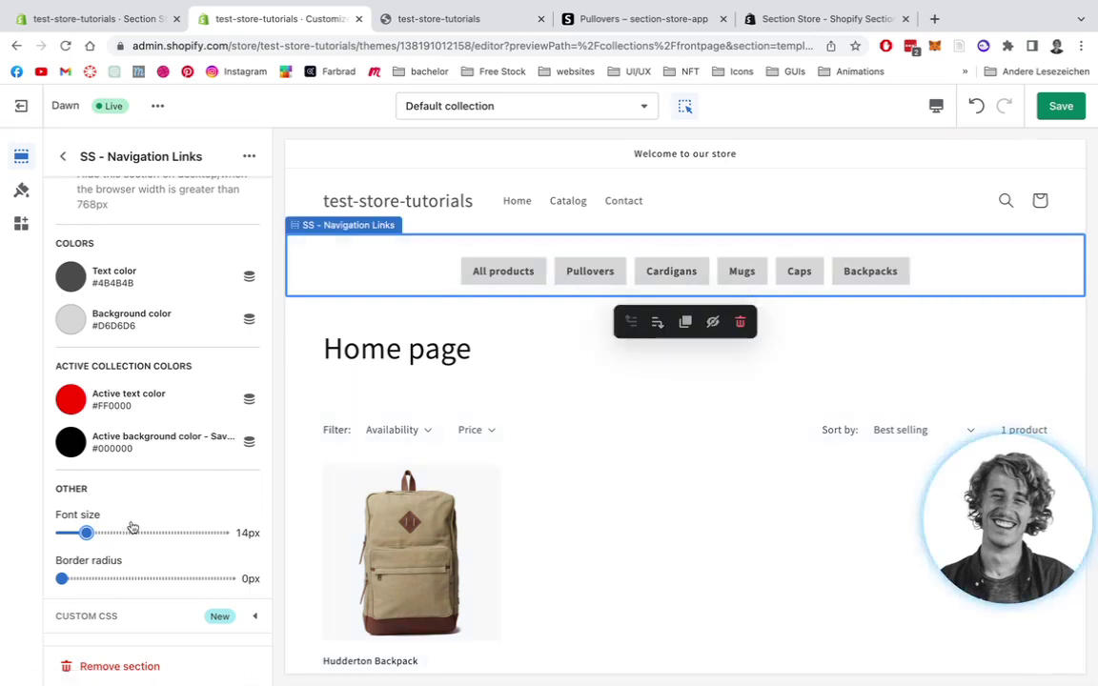
drag(86, 533, 91, 533)
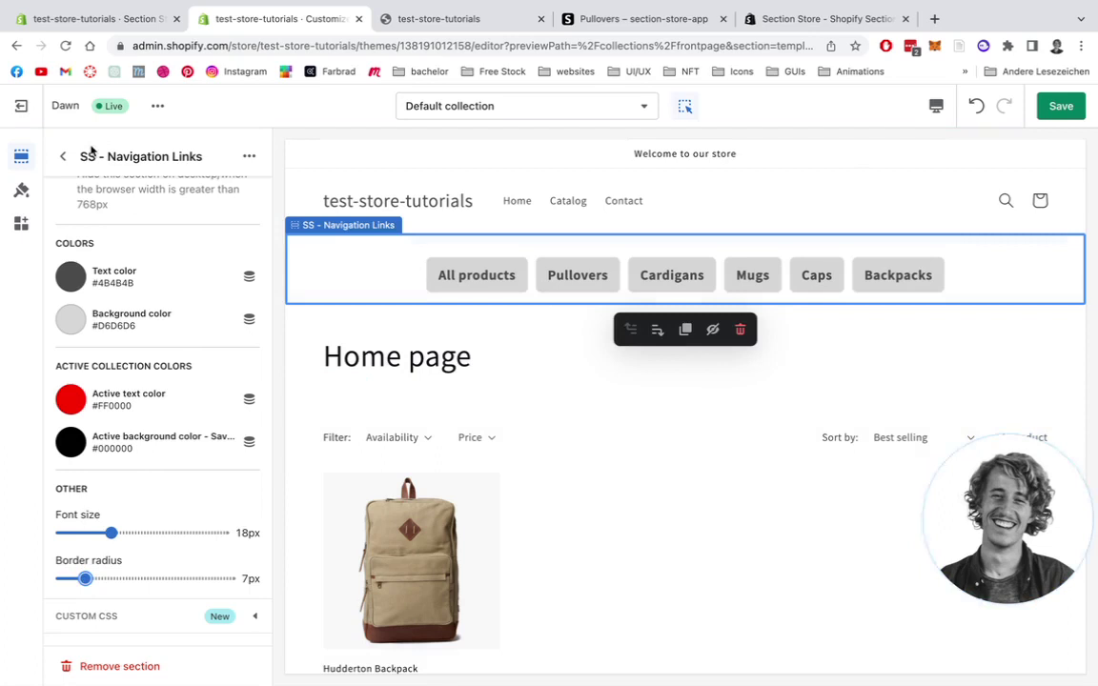
click(64, 156)
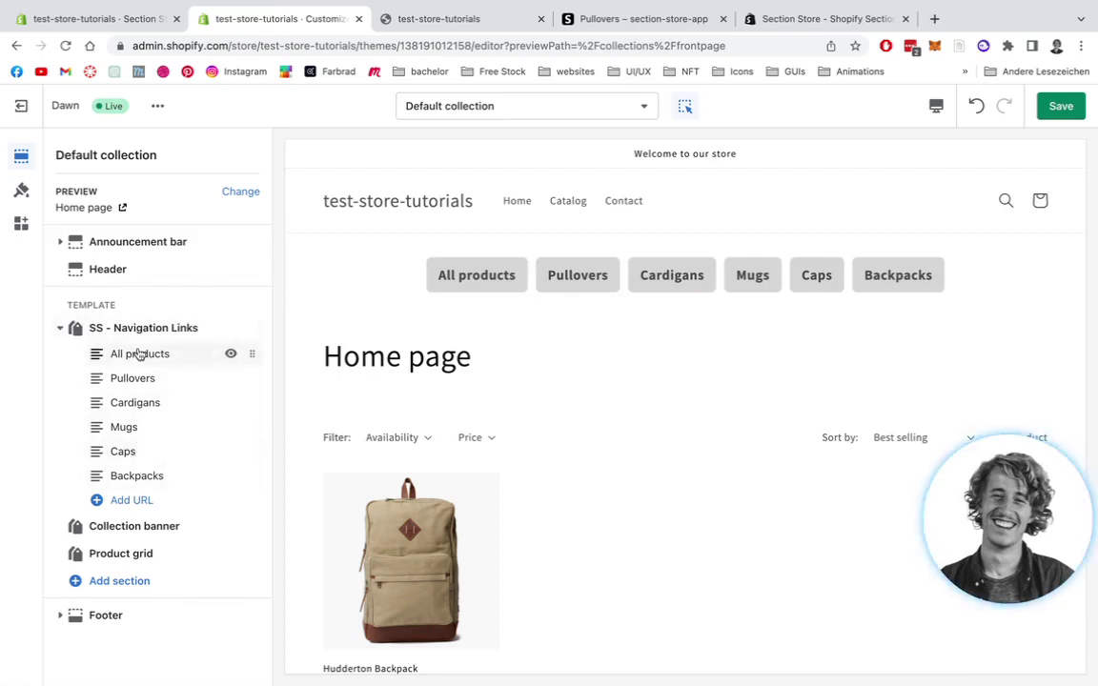
Link the Pullovers URL block of the navigation section to the Backpacks collection.
click(133, 378)
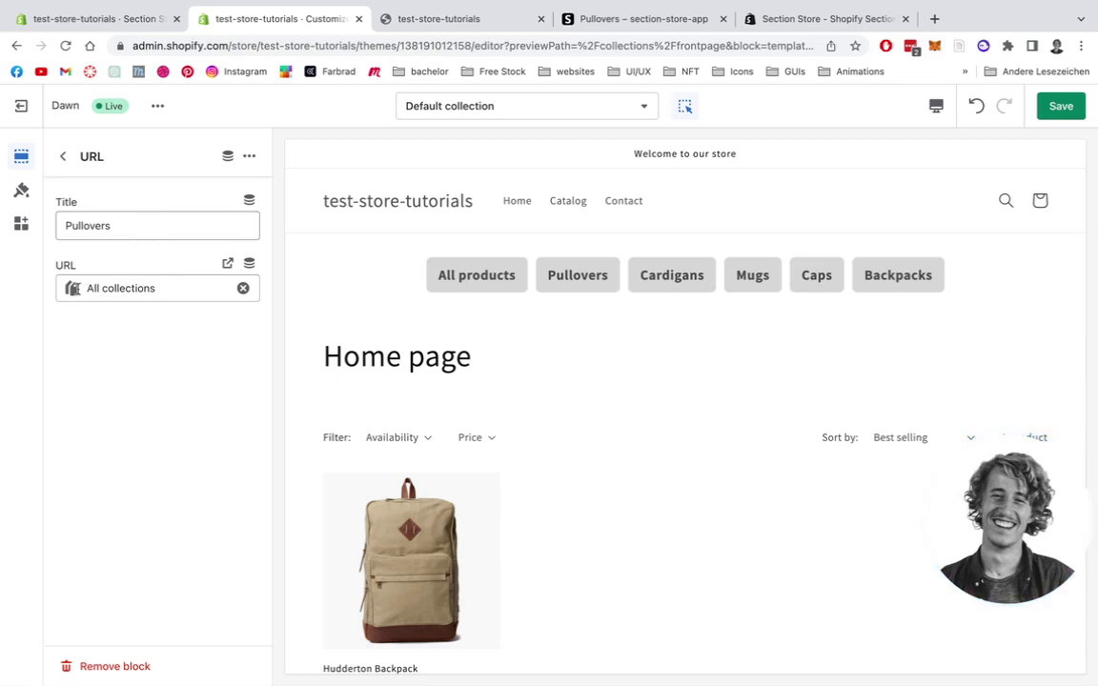
click(188, 286)
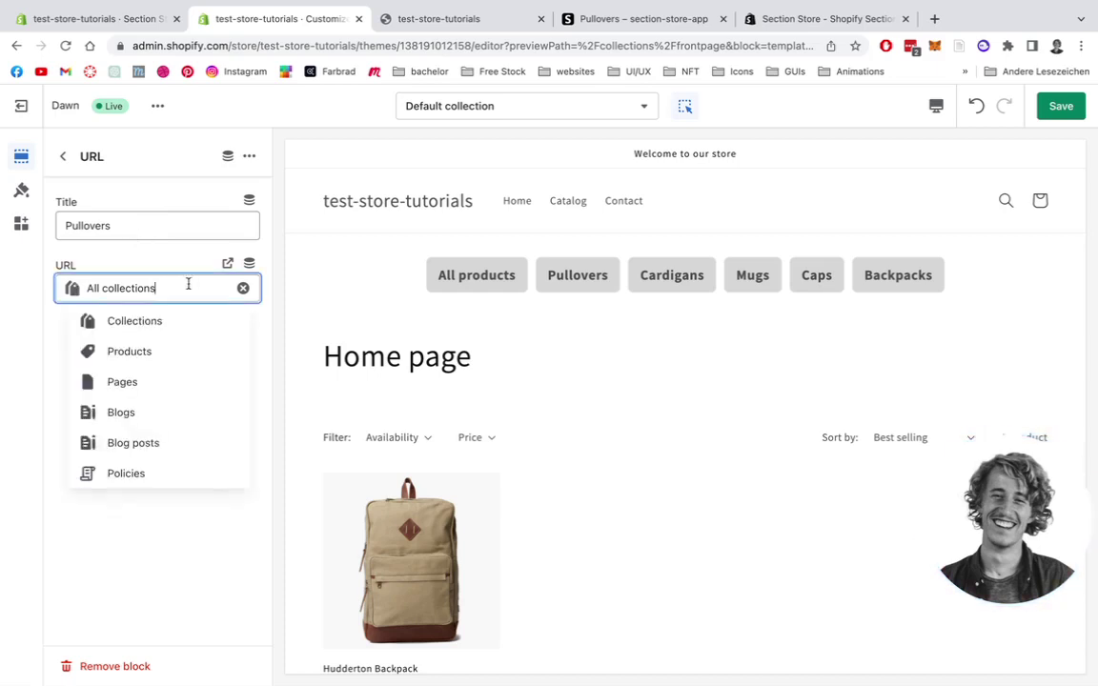
click(134, 323)
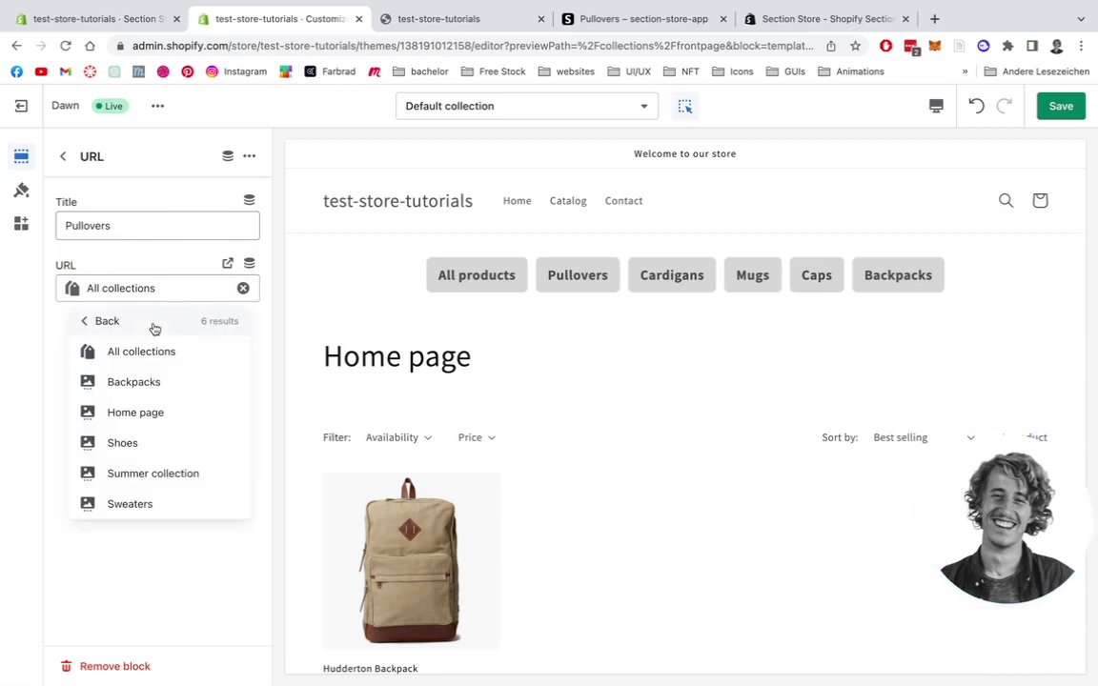
click(152, 389)
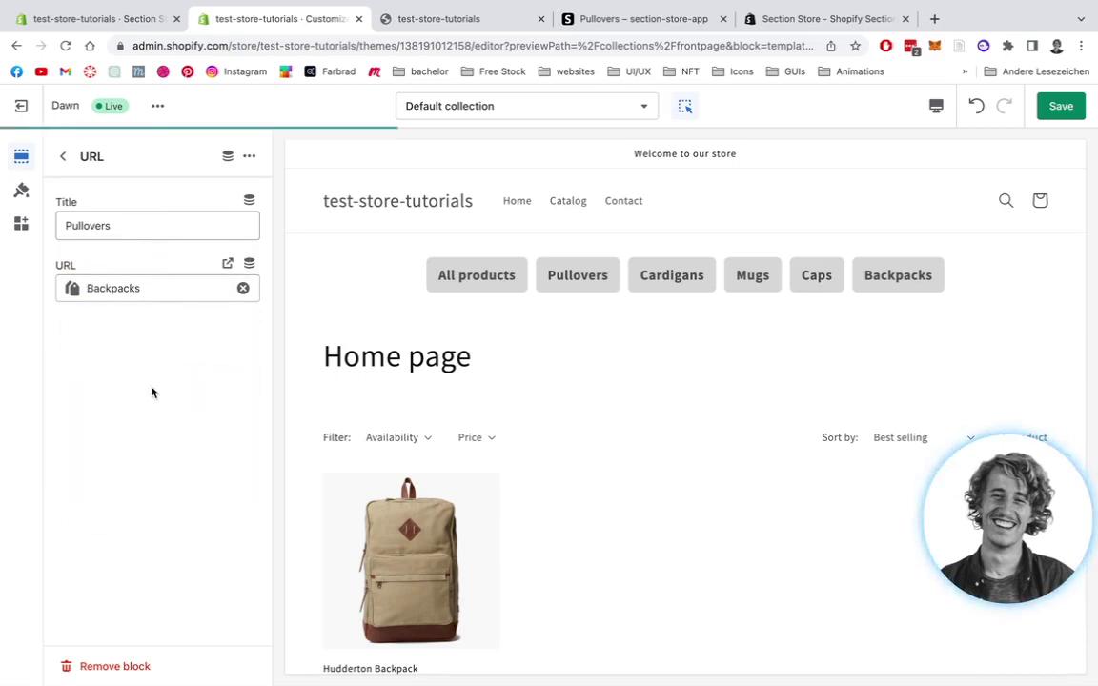
Retitle the Pullovers link block as "backpacks" and return to the template's section list.
double_click(131, 226)
text(back)
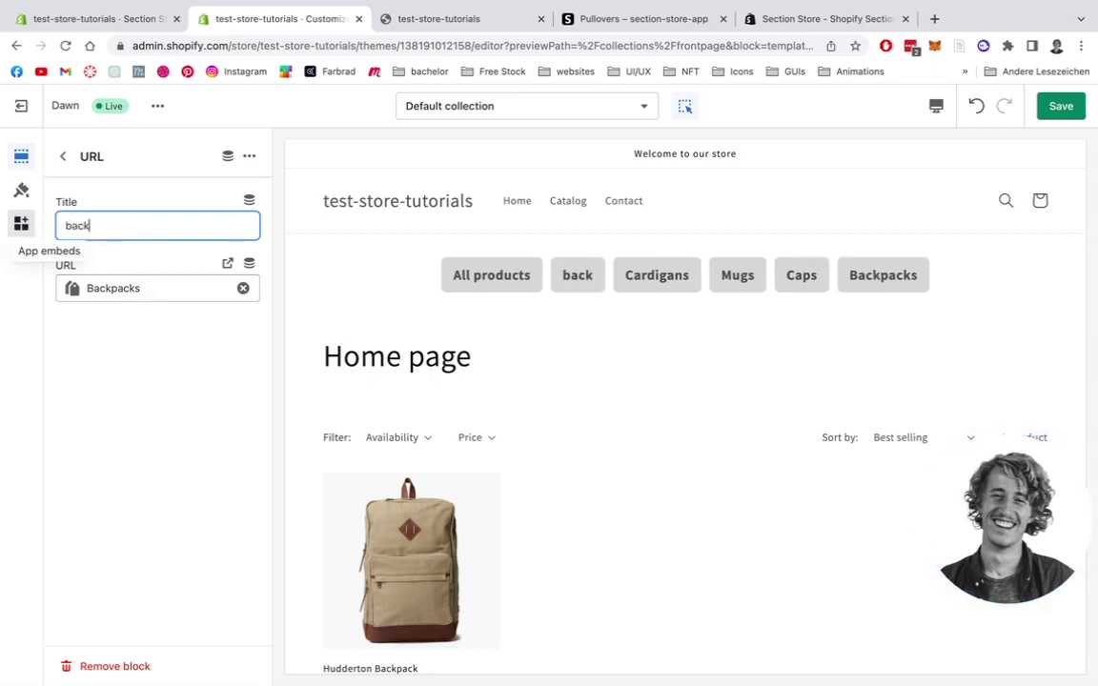
text(packs)
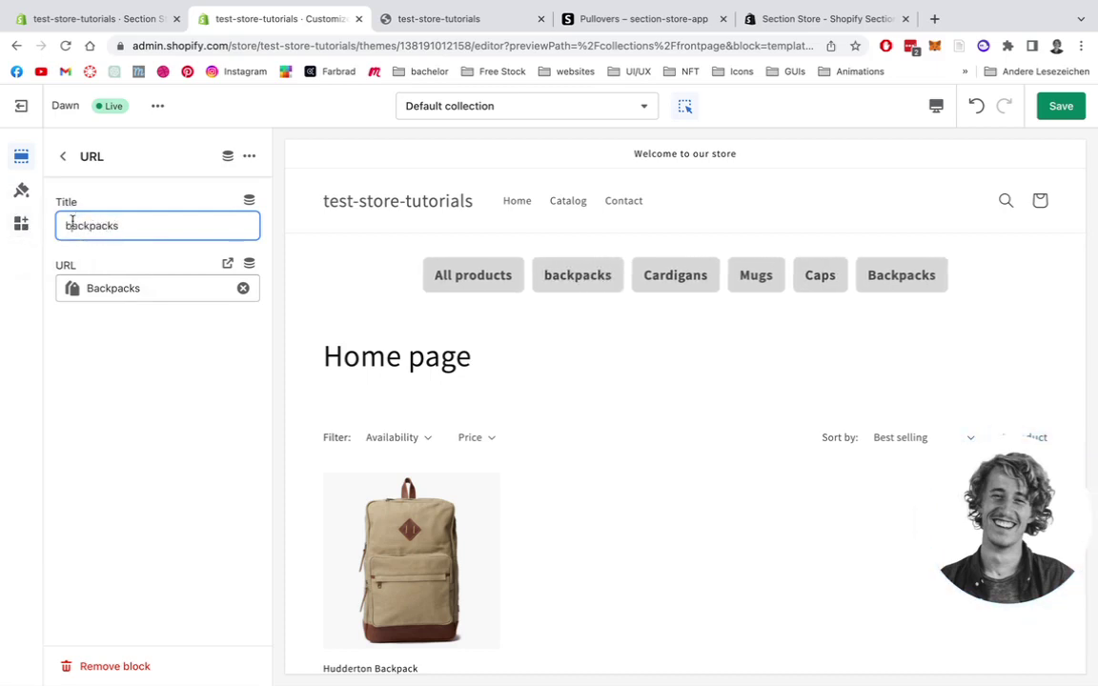
key(Home)
key(Delete)
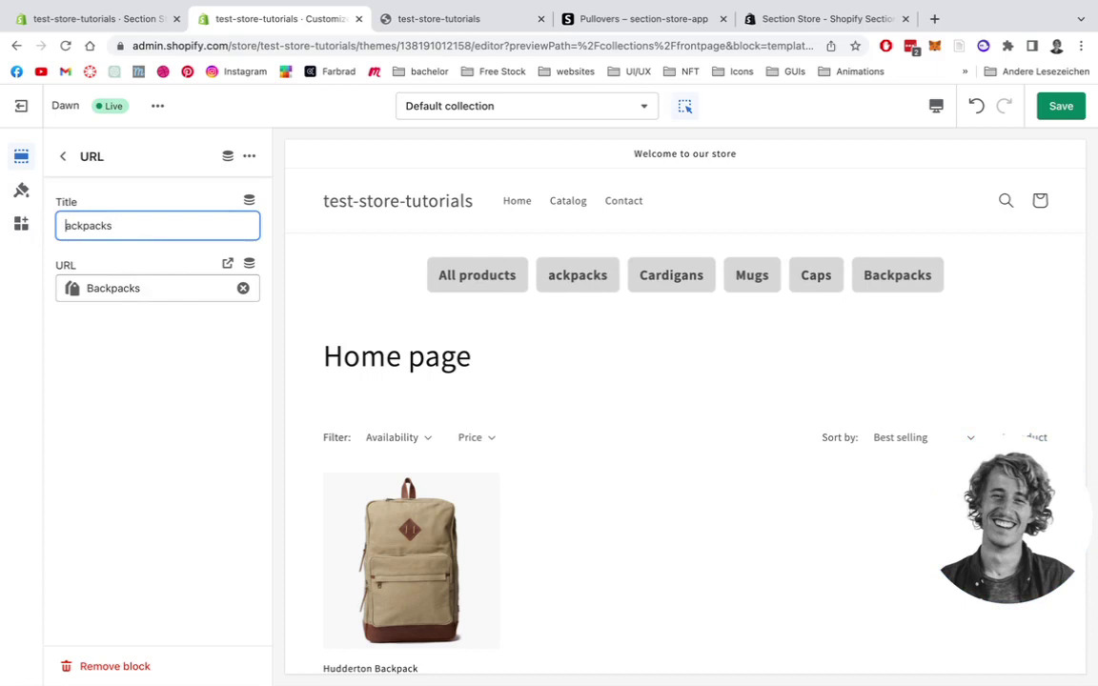
text(b)
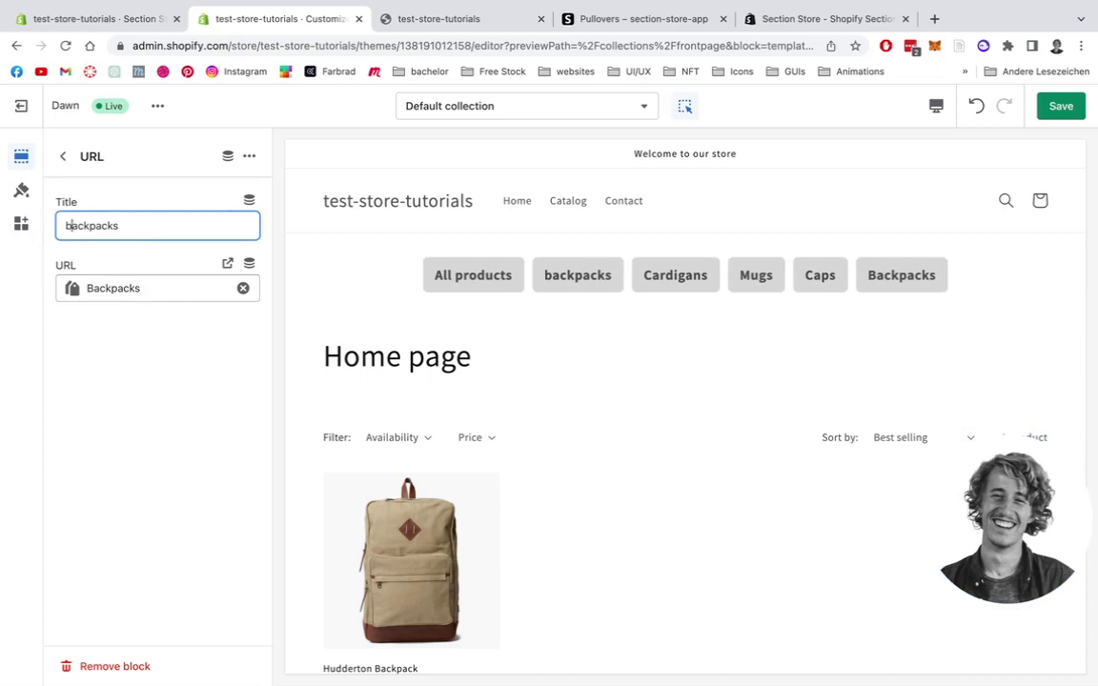
click(67, 158)
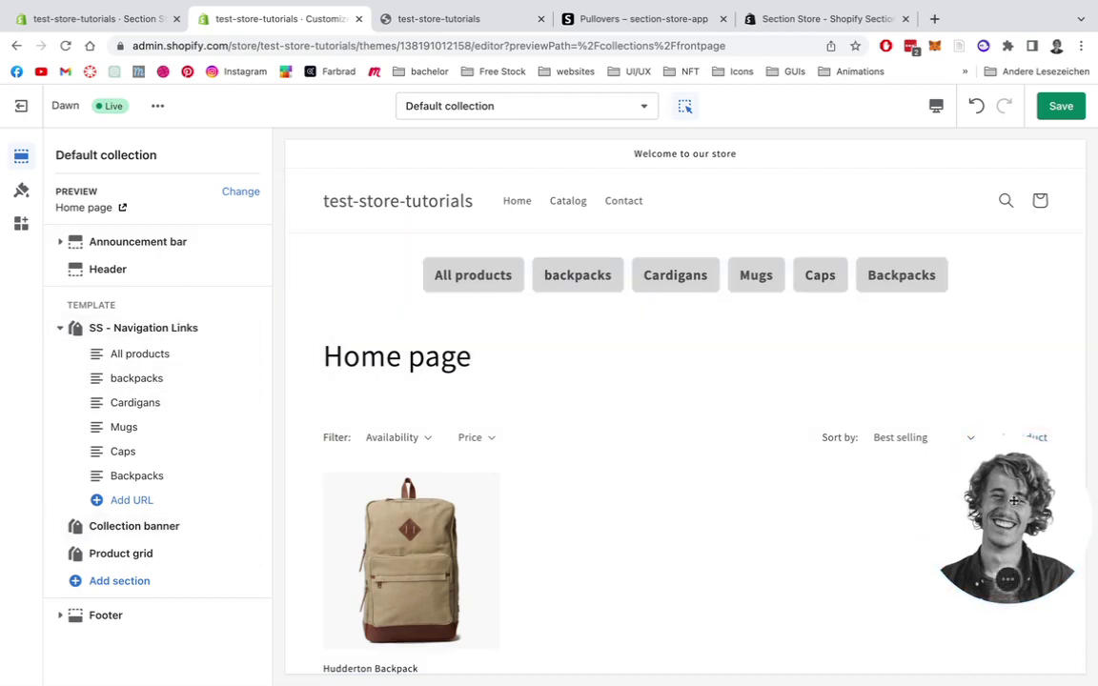
drag(1015, 500, 741, 458)
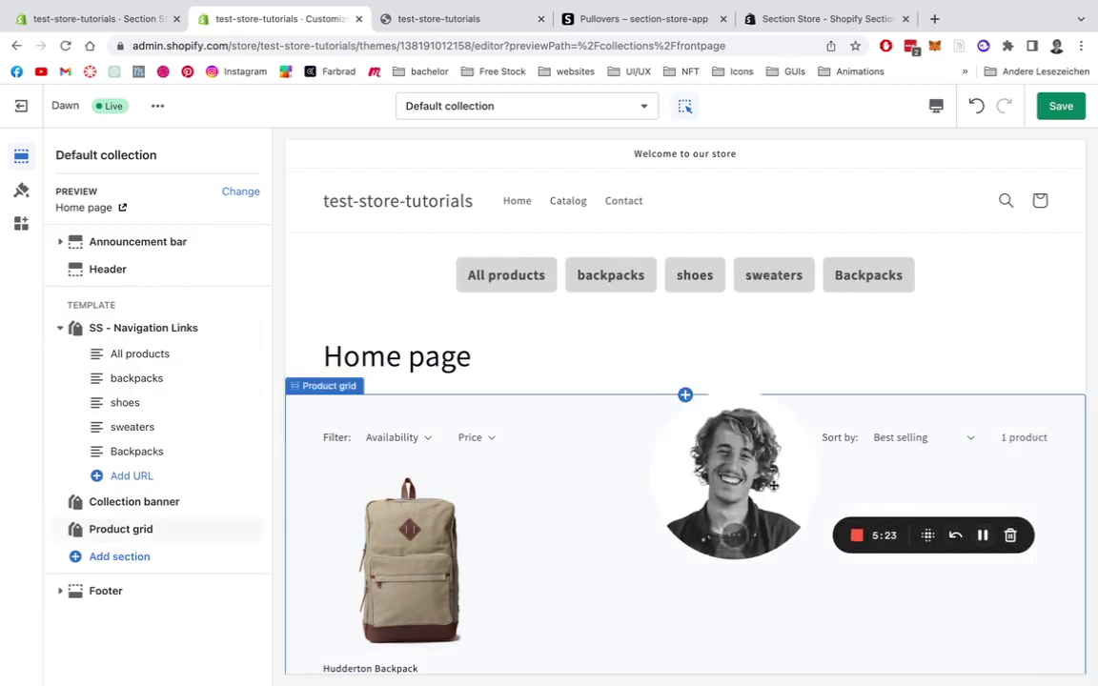
drag(777, 446, 1031, 389)
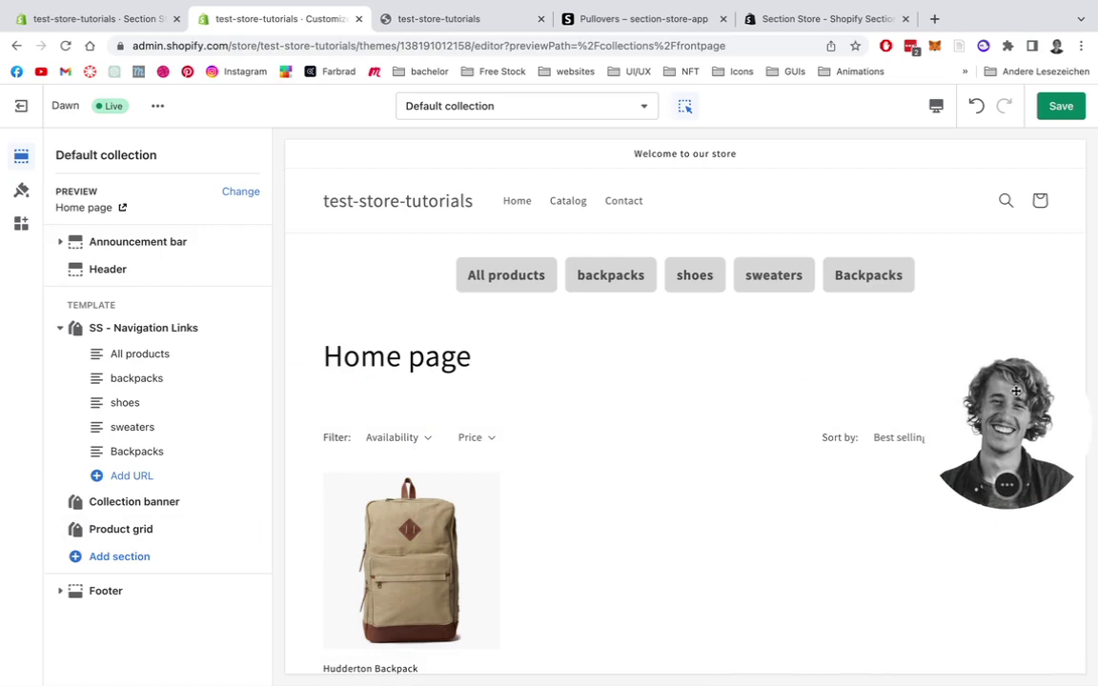
Retitle the last navigation link, Backpacks, as "summer" and link it to the Summer collection.
click(156, 452)
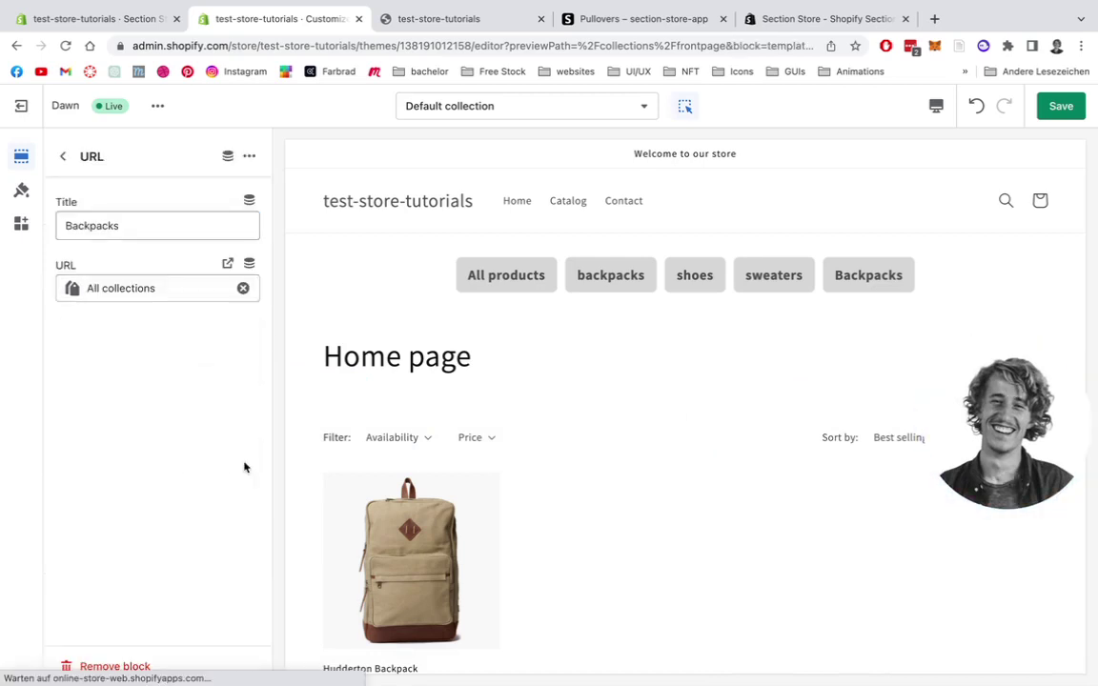
double_click(142, 226)
text(summer)
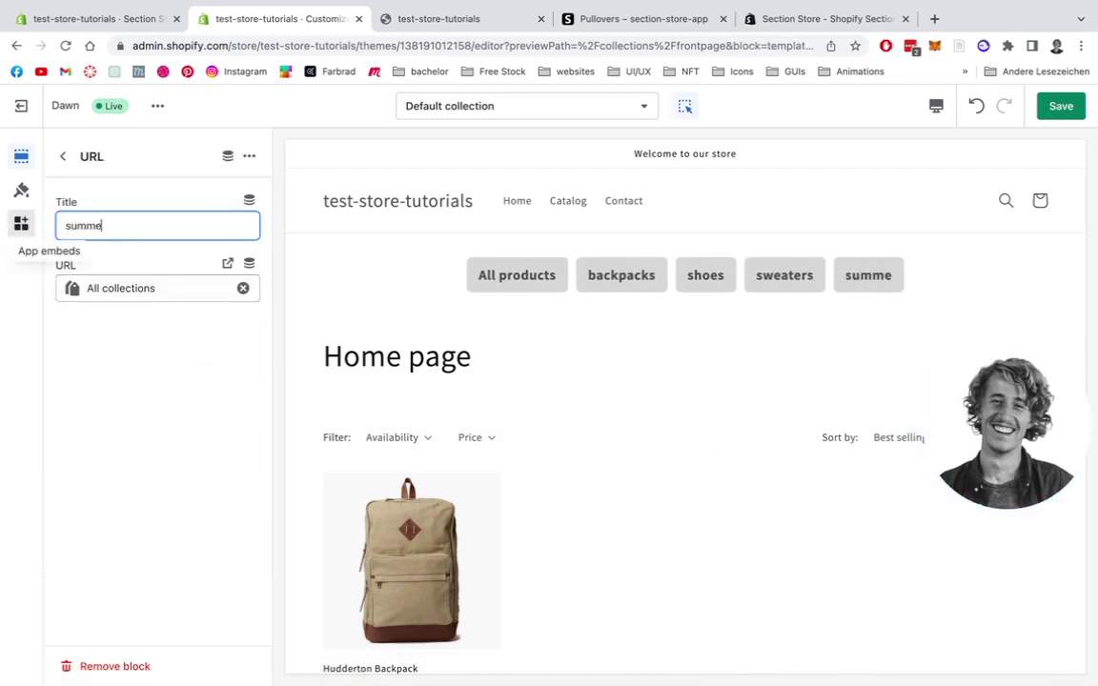
click(86, 294)
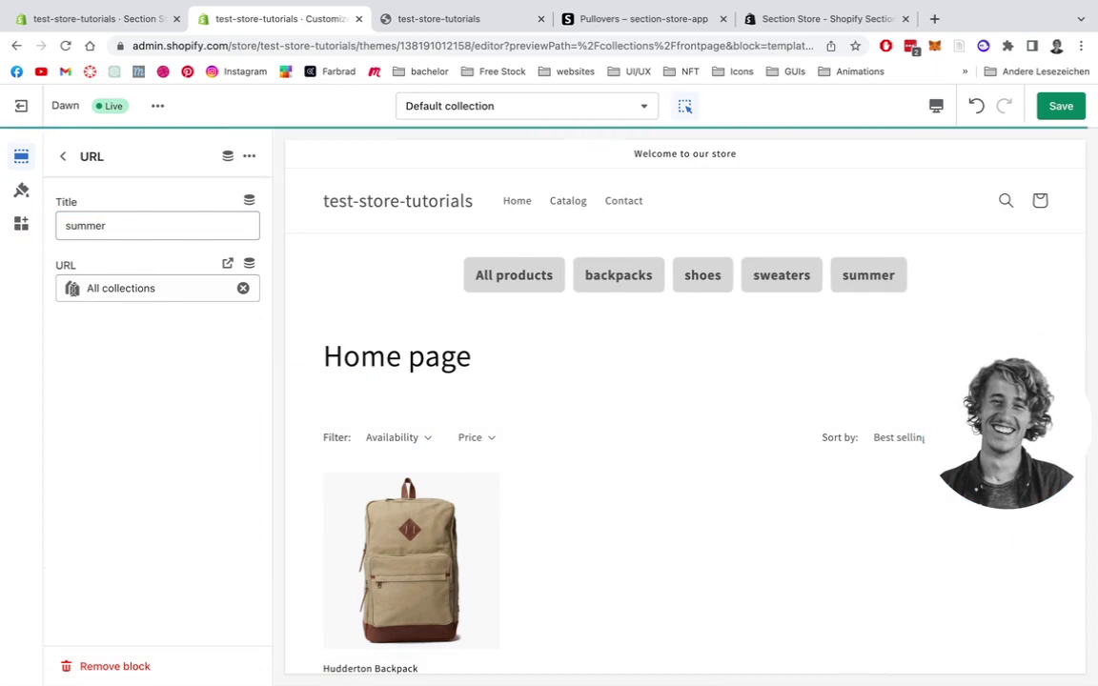
click(139, 287)
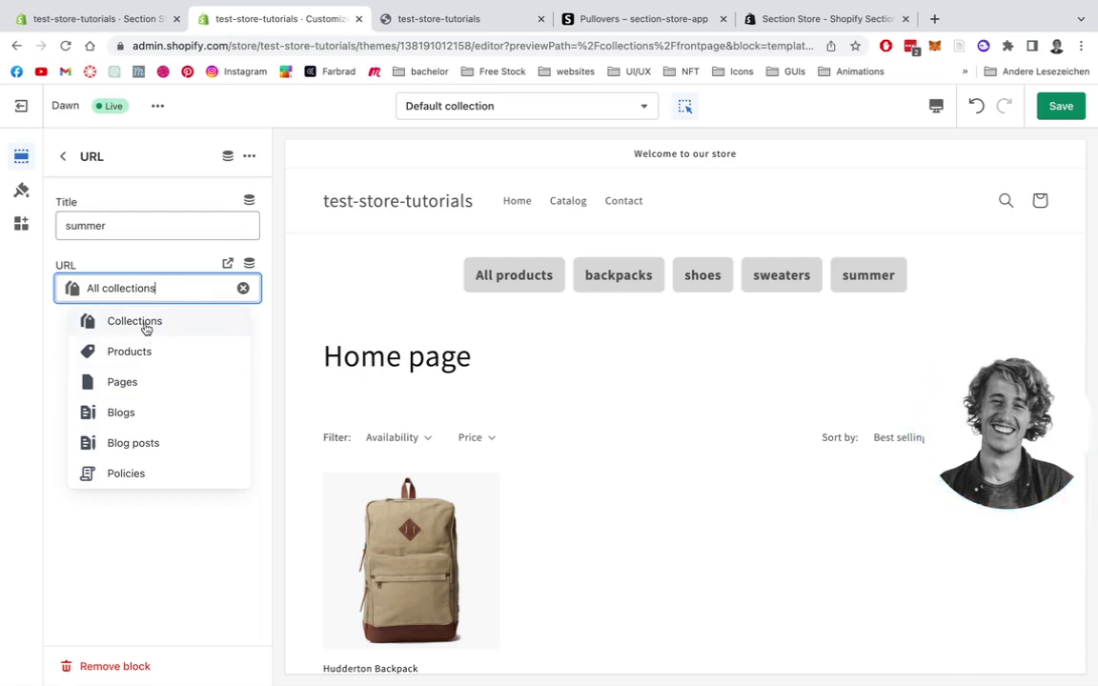
click(146, 324)
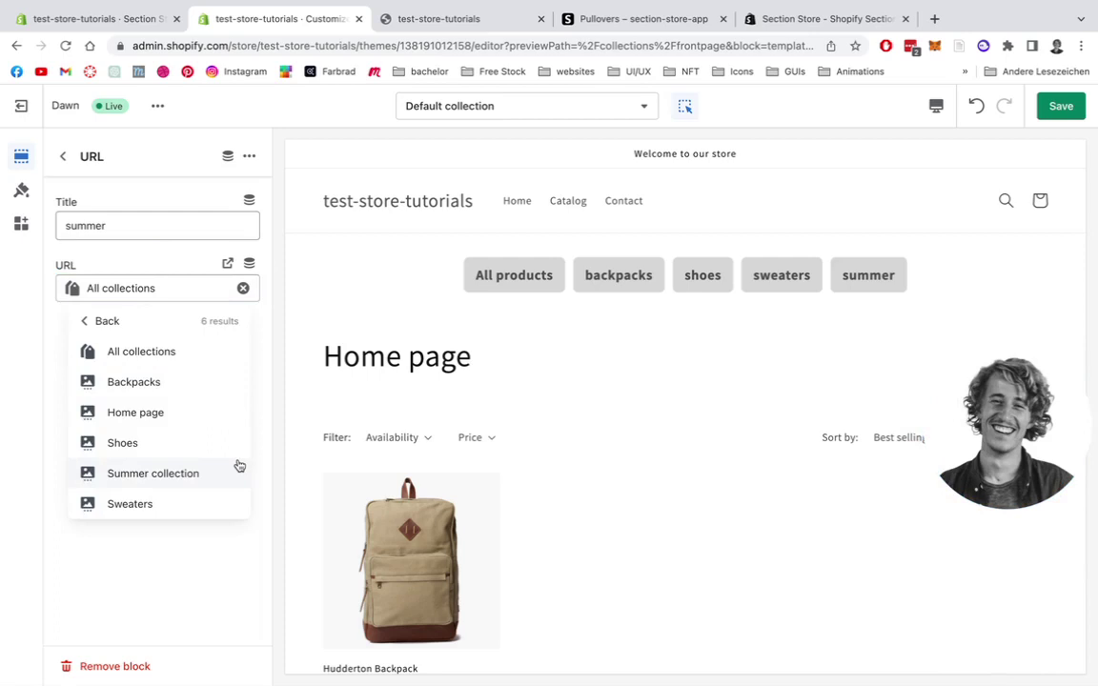
click(164, 476)
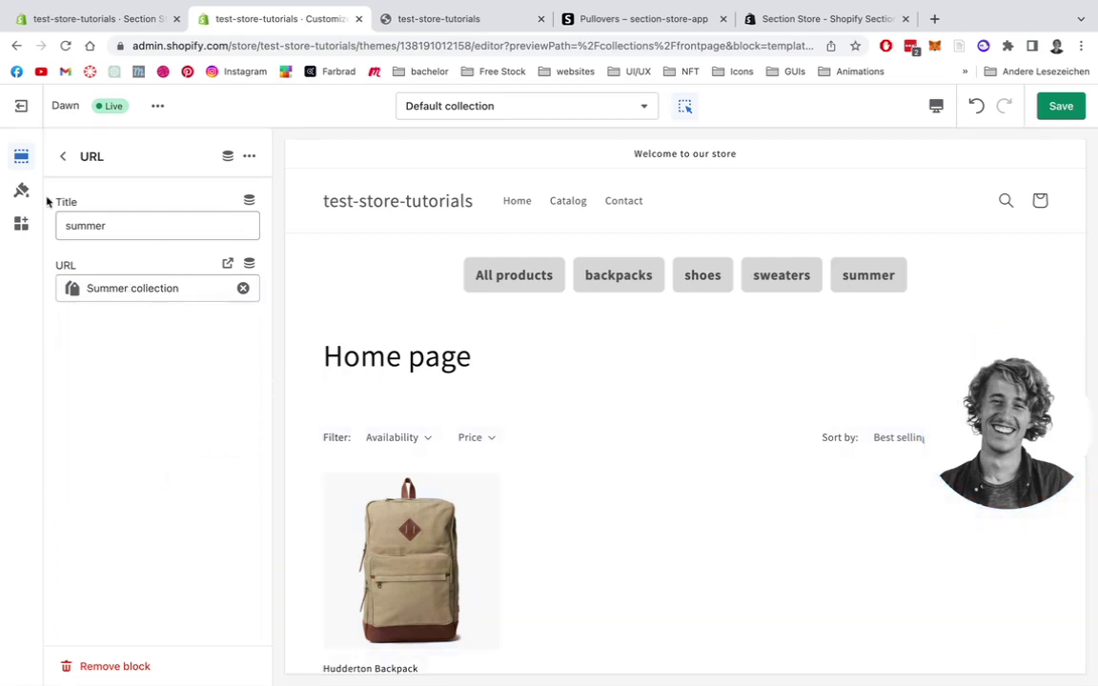
Hide the SS - Navigation Links section on desktop and preview the collection page in mobile view.
click(63, 156)
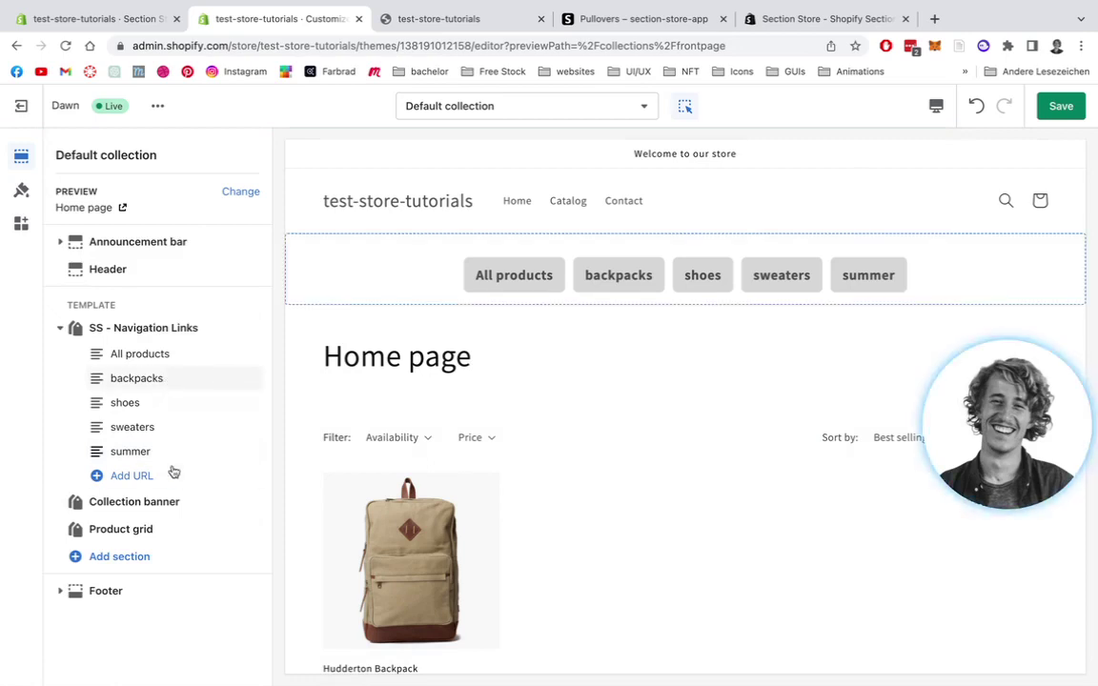
click(157, 328)
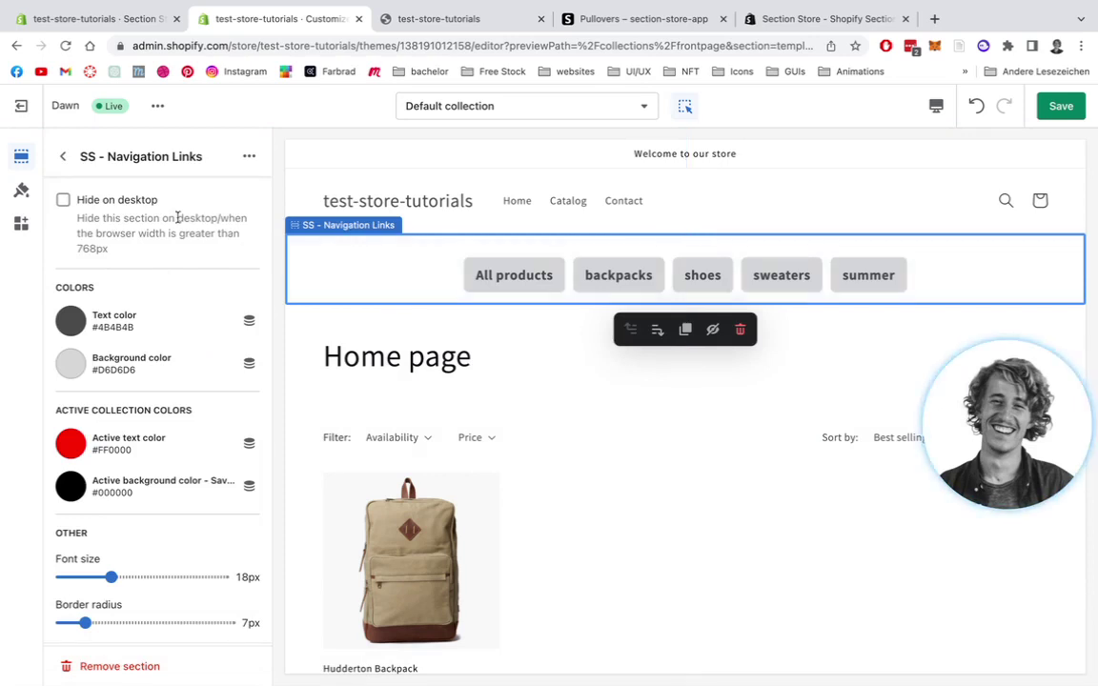
click(63, 201)
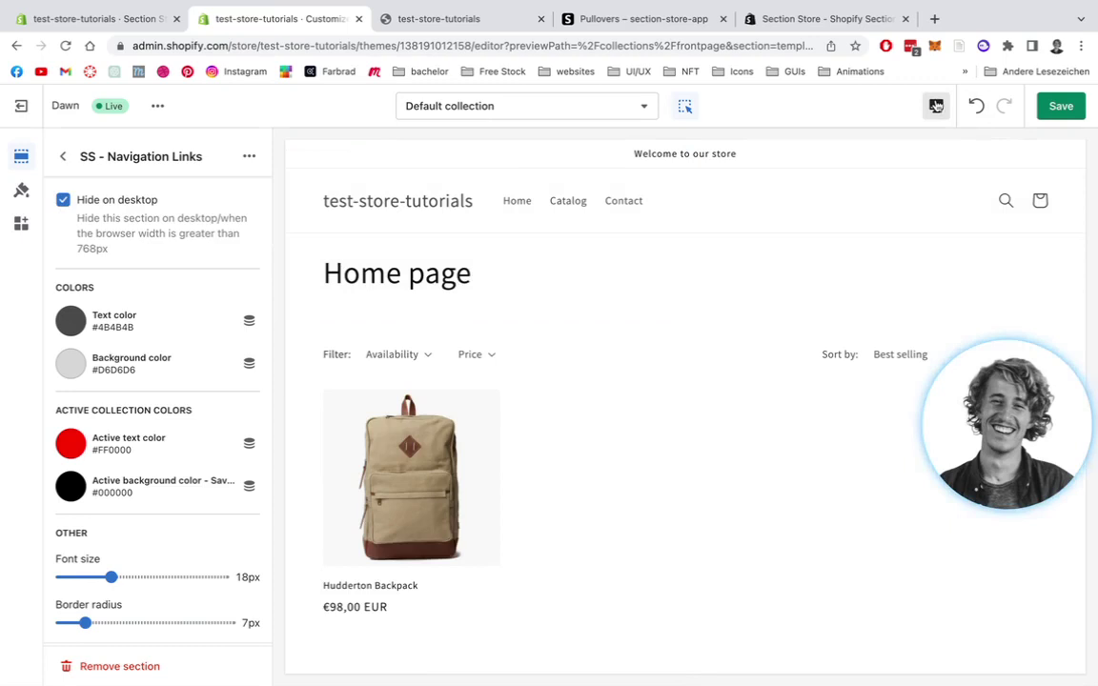
click(936, 106)
click(962, 149)
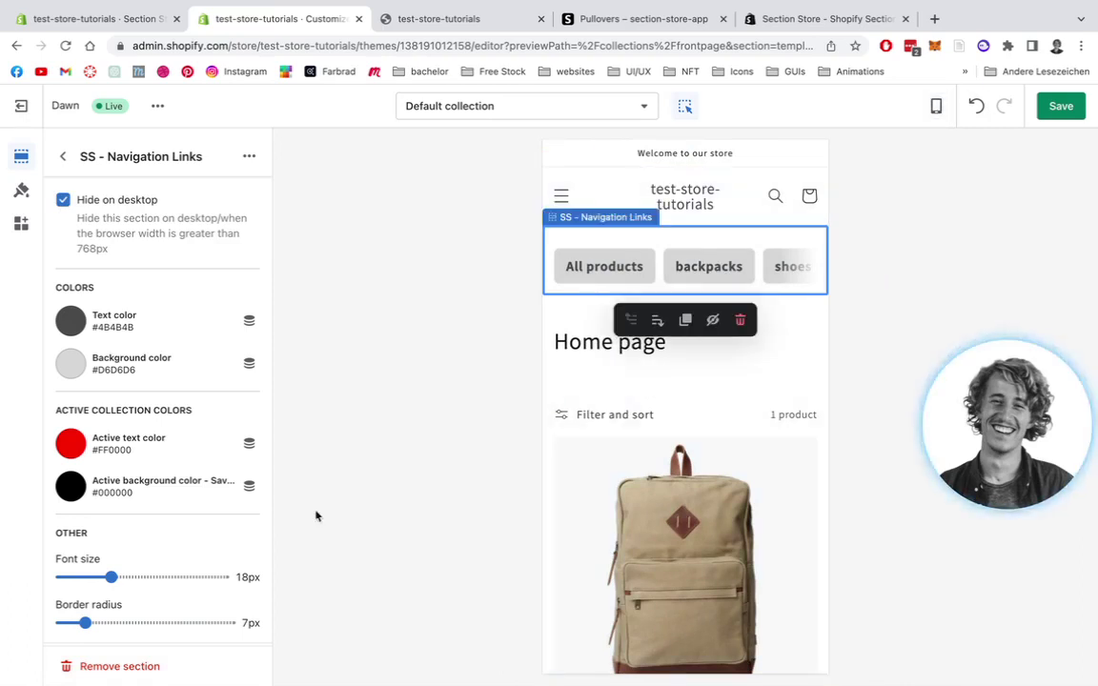
Set the navigation links' font size to 17px and switch the preview back to desktop view.
drag(111, 578, 79, 578)
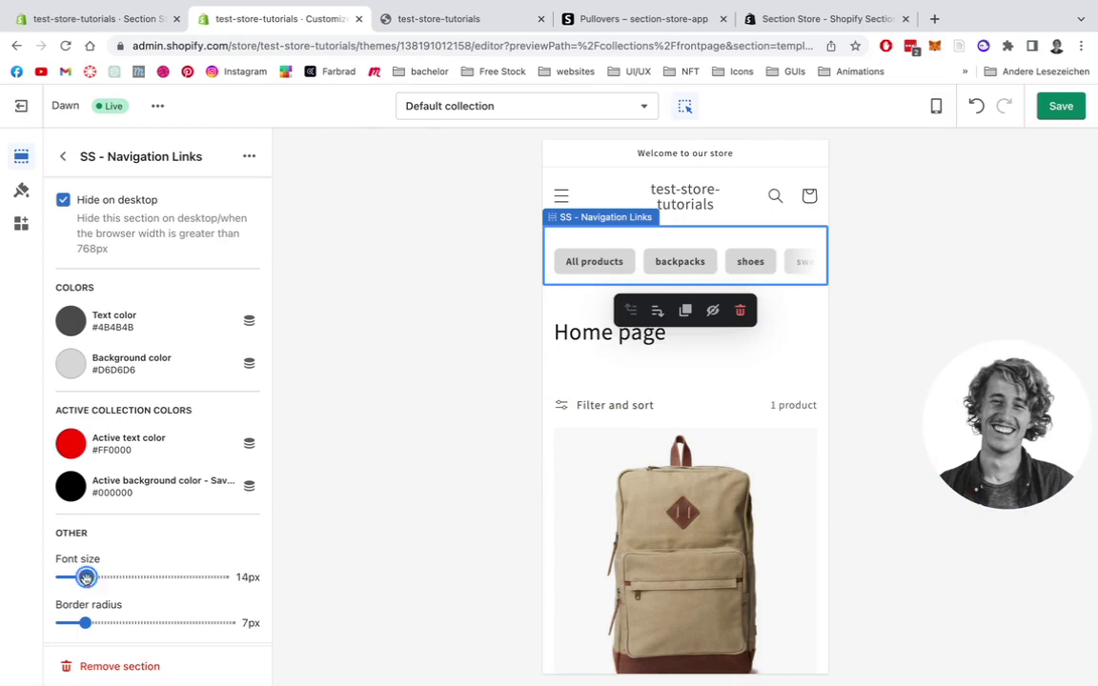
click(936, 107)
click(964, 175)
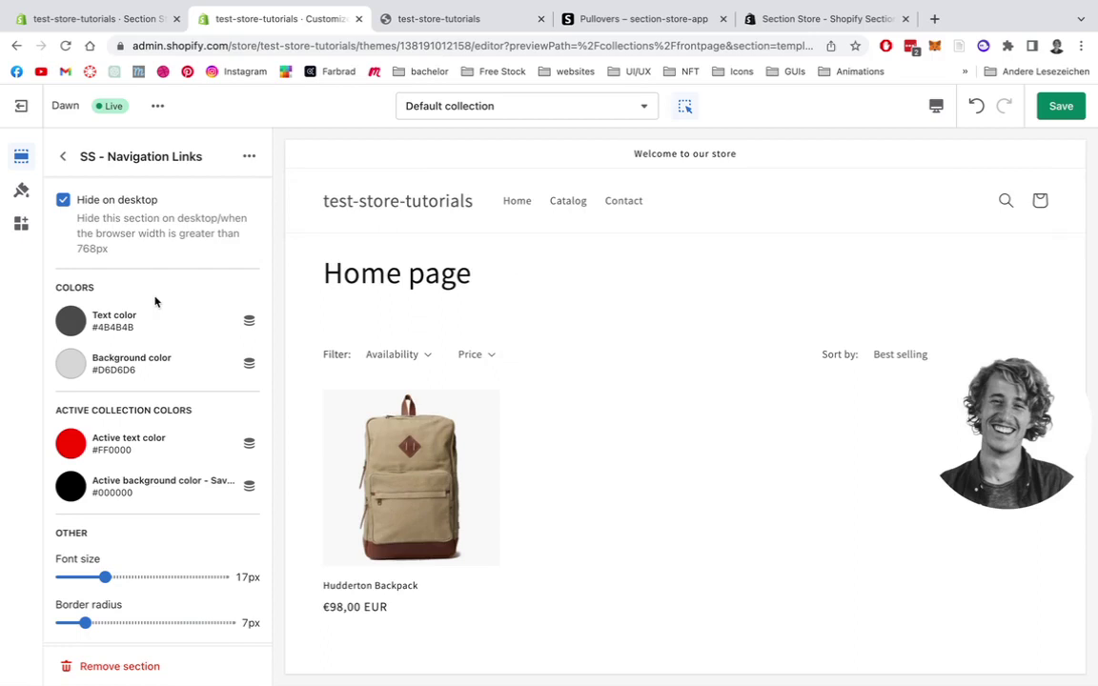
Turn off Hide on desktop for the SS - Navigation Links section and save the theme changes.
click(63, 201)
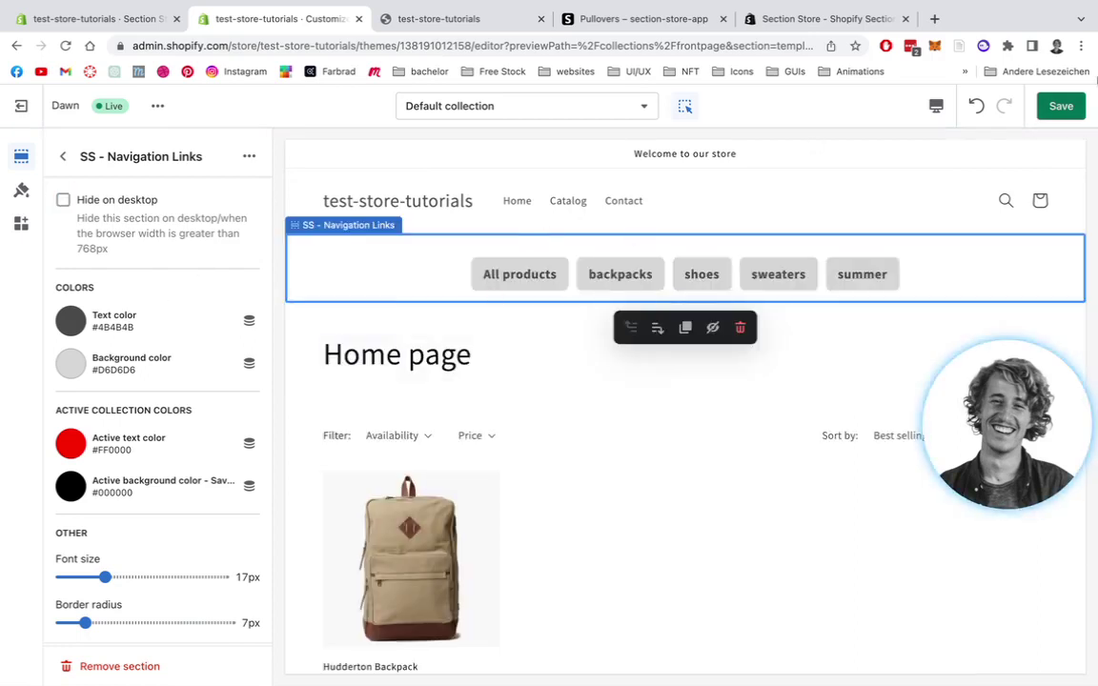
click(1063, 109)
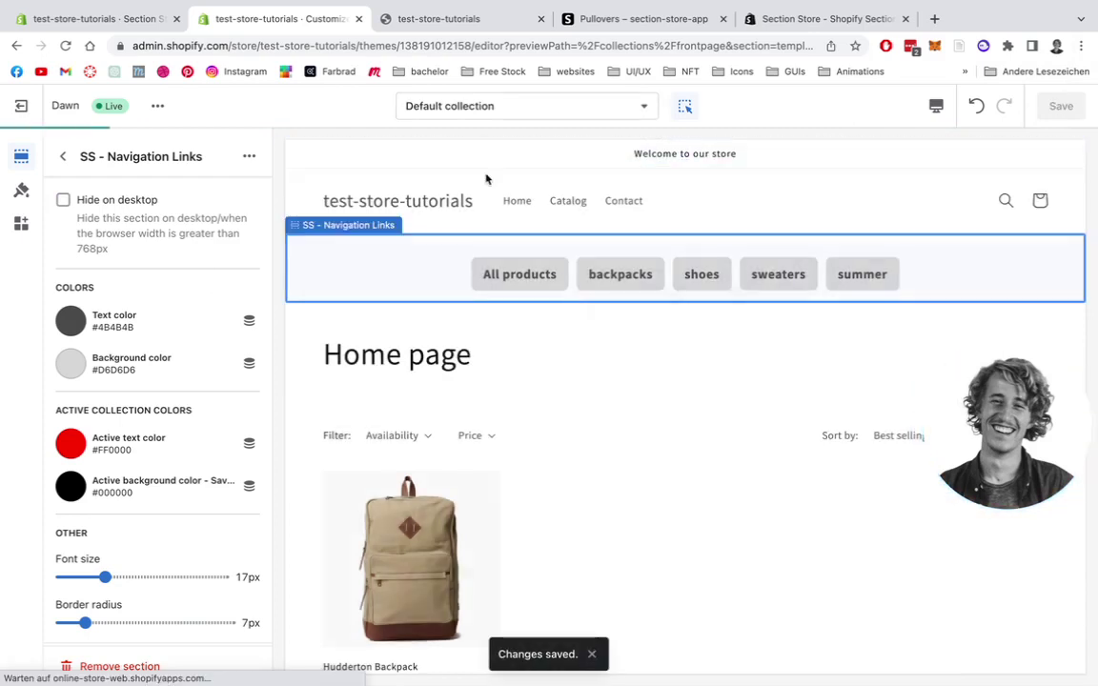
View the live storefront and open its Catalog page to check the navigation links.
click(250, 157)
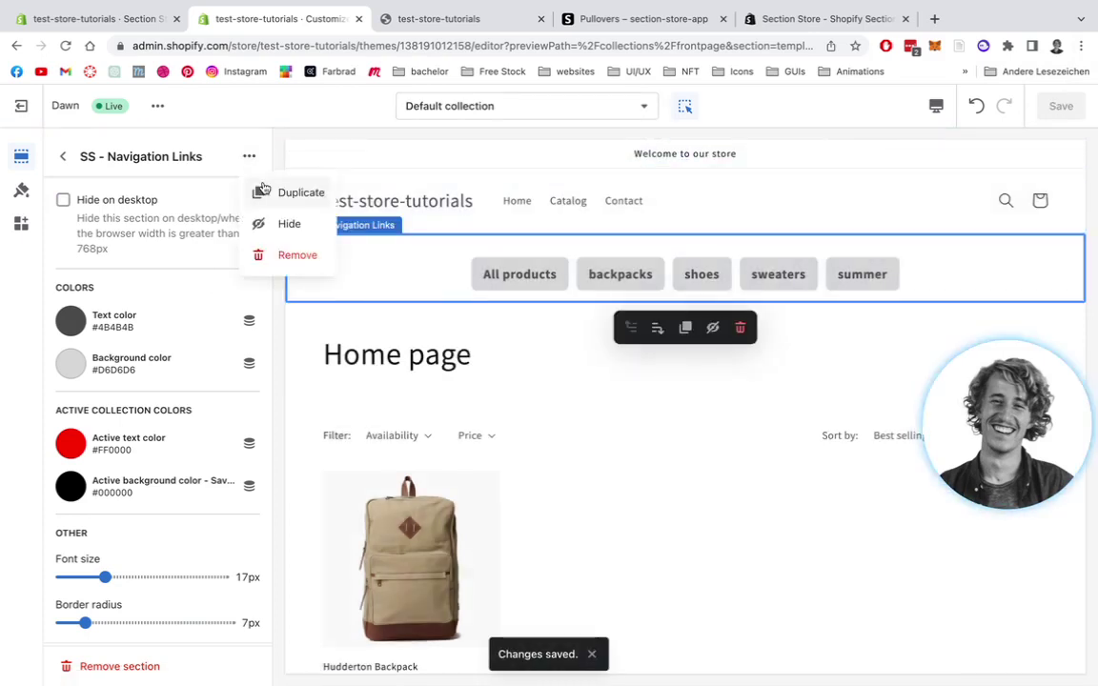
click(159, 107)
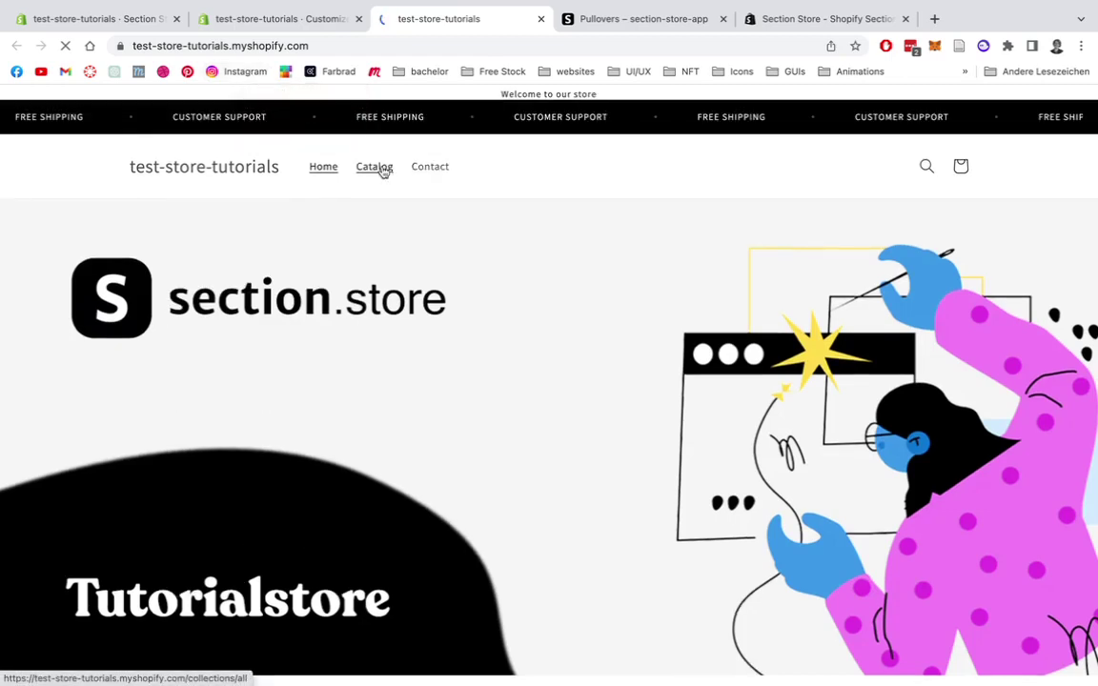
click(385, 169)
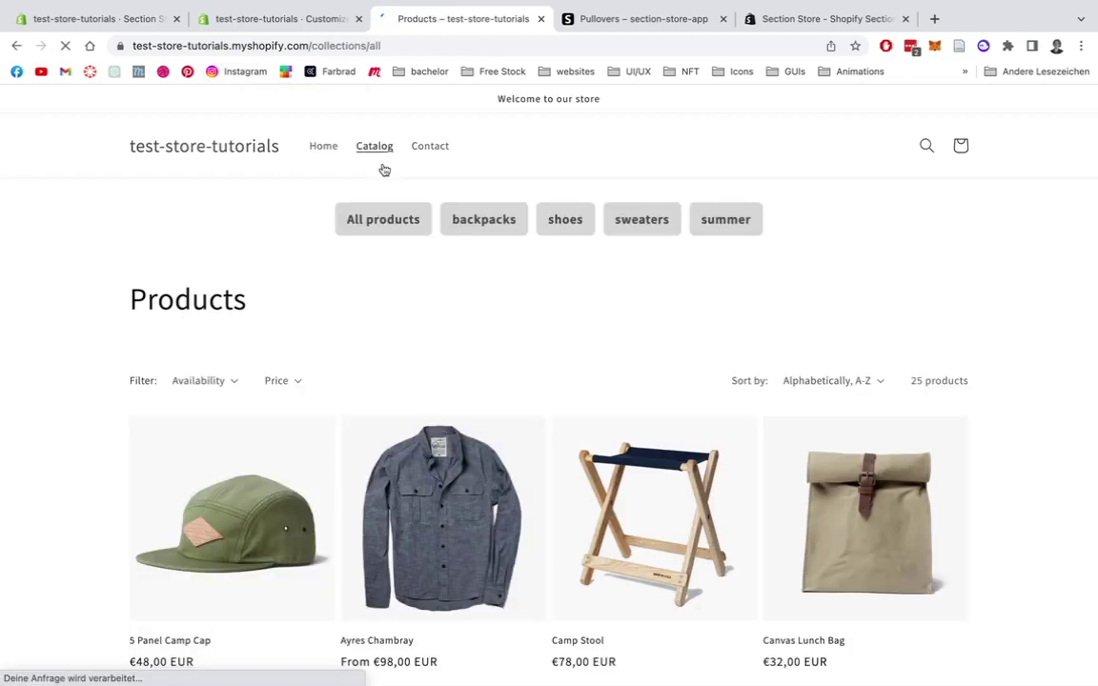
scroll(277, 238, down, 1)
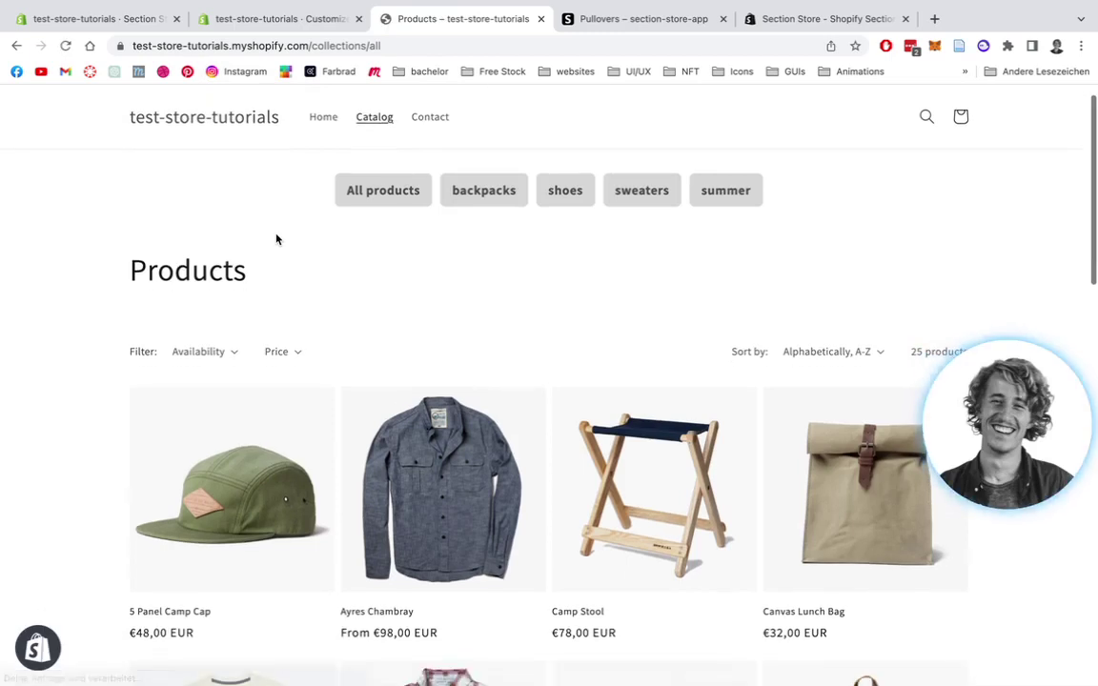
Test the backpacks, summer and All products navigation links, and view the Home page collection from the collections overview.
click(489, 194)
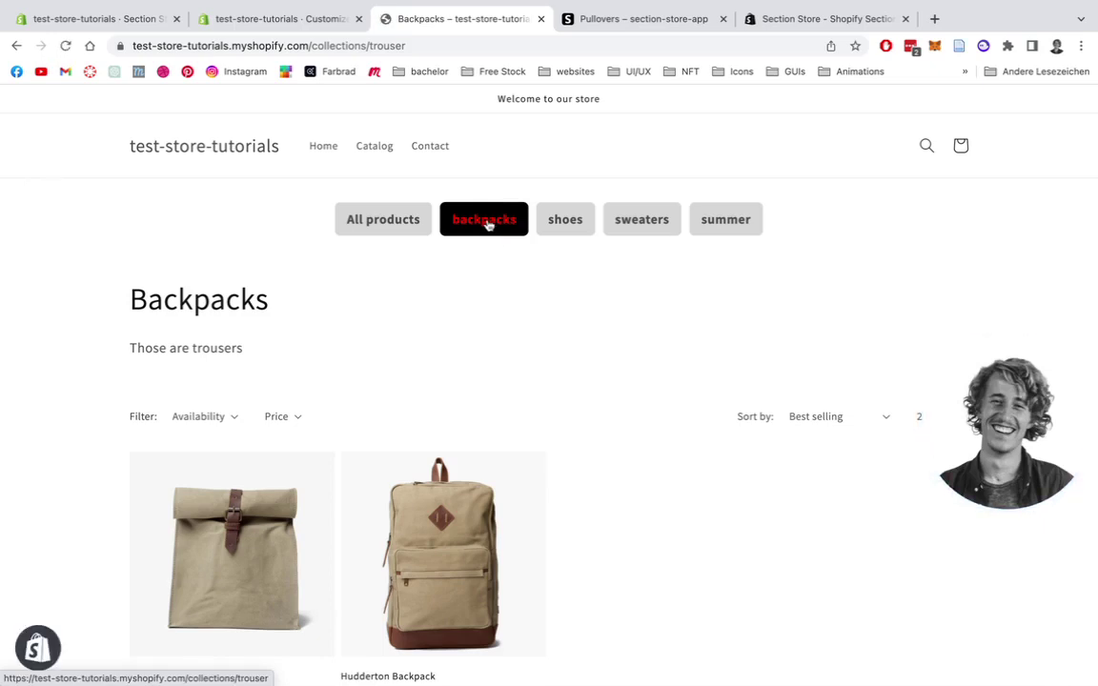
click(733, 229)
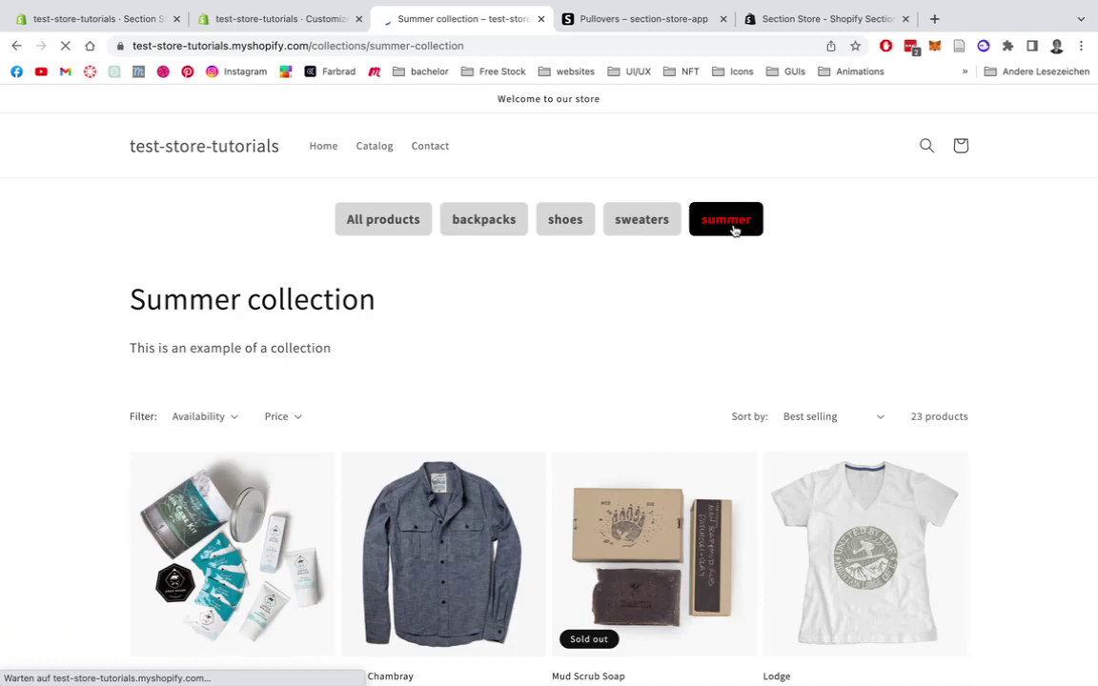
click(383, 219)
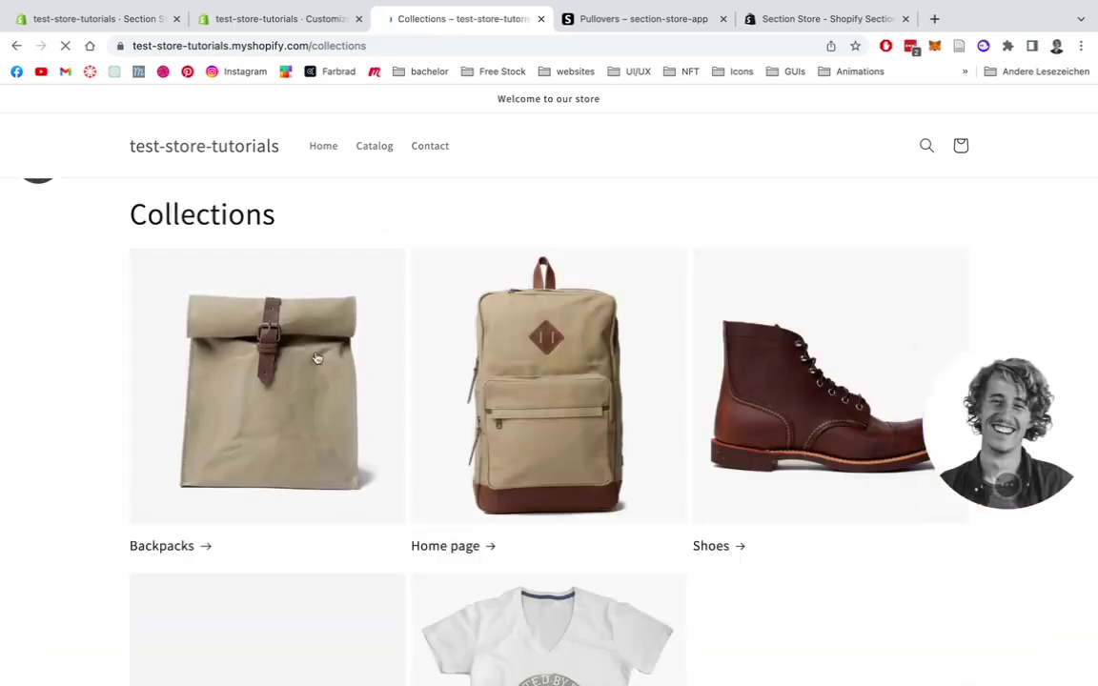
click(571, 334)
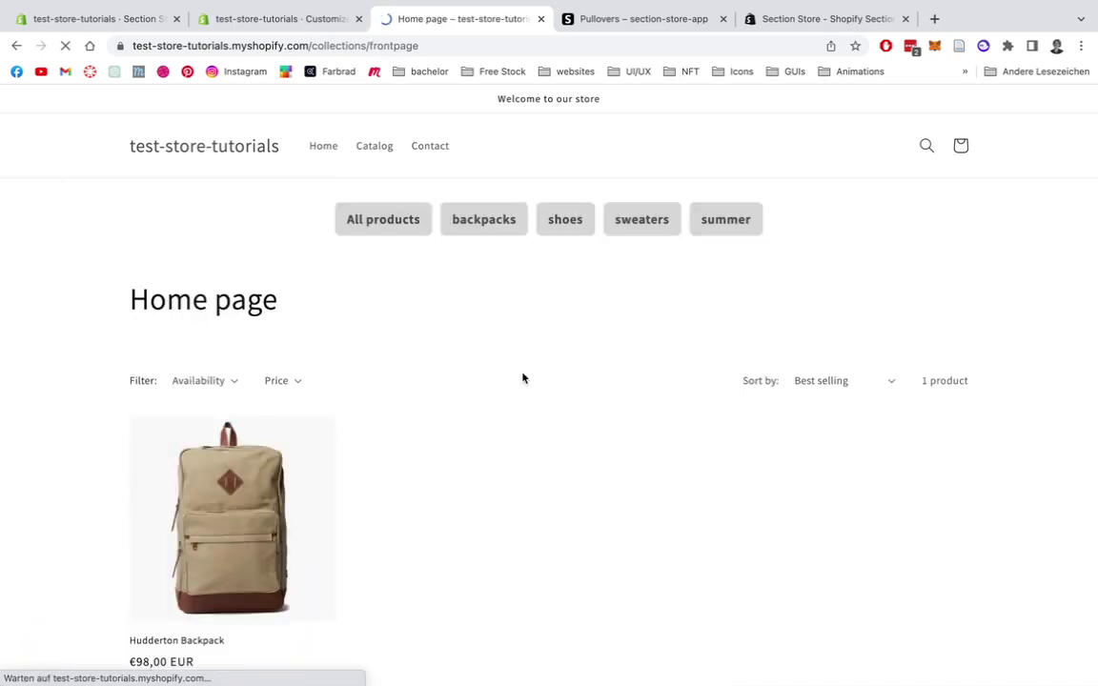
scroll(382, 329, down, 3)
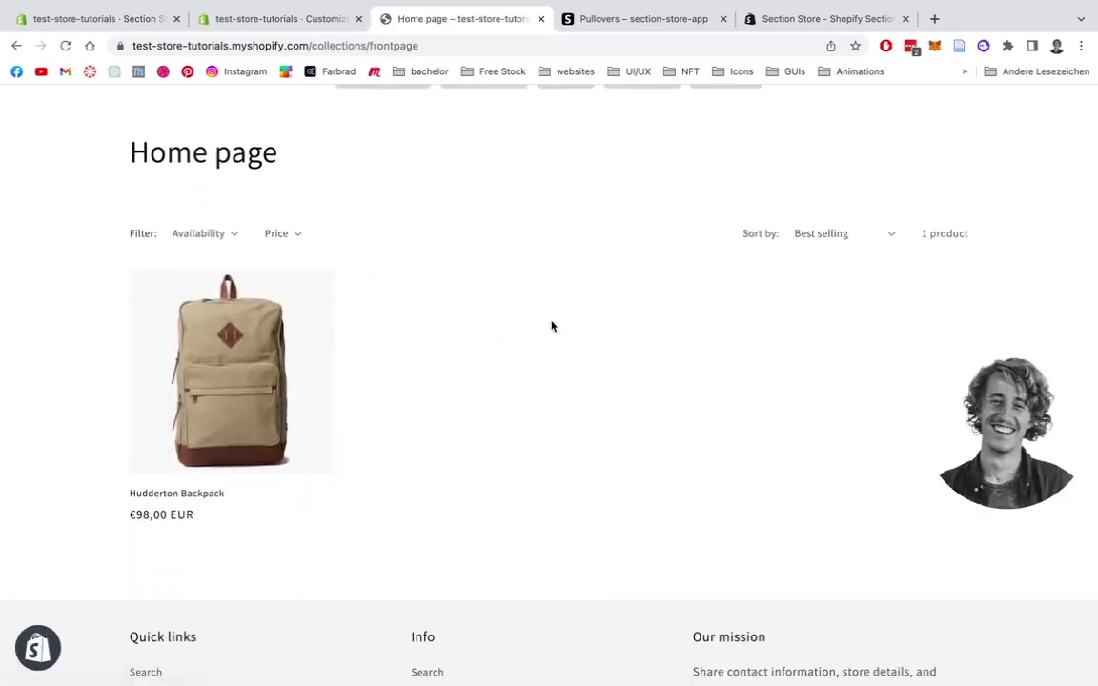
scroll(562, 261, up, 3)
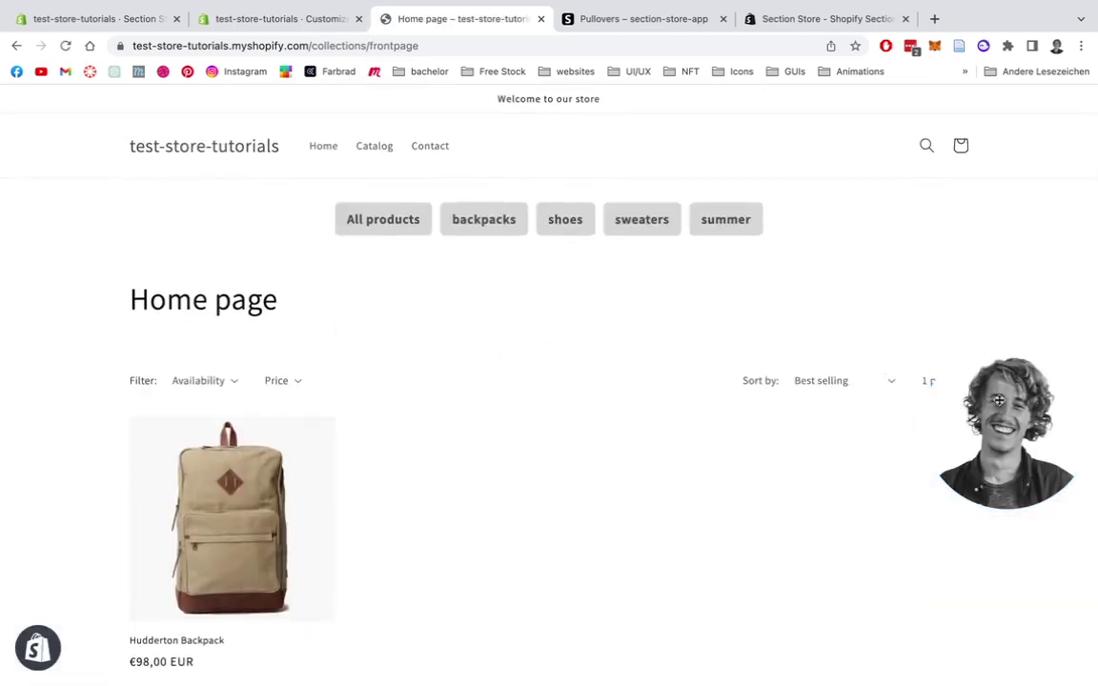
drag(970, 405, 526, 339)
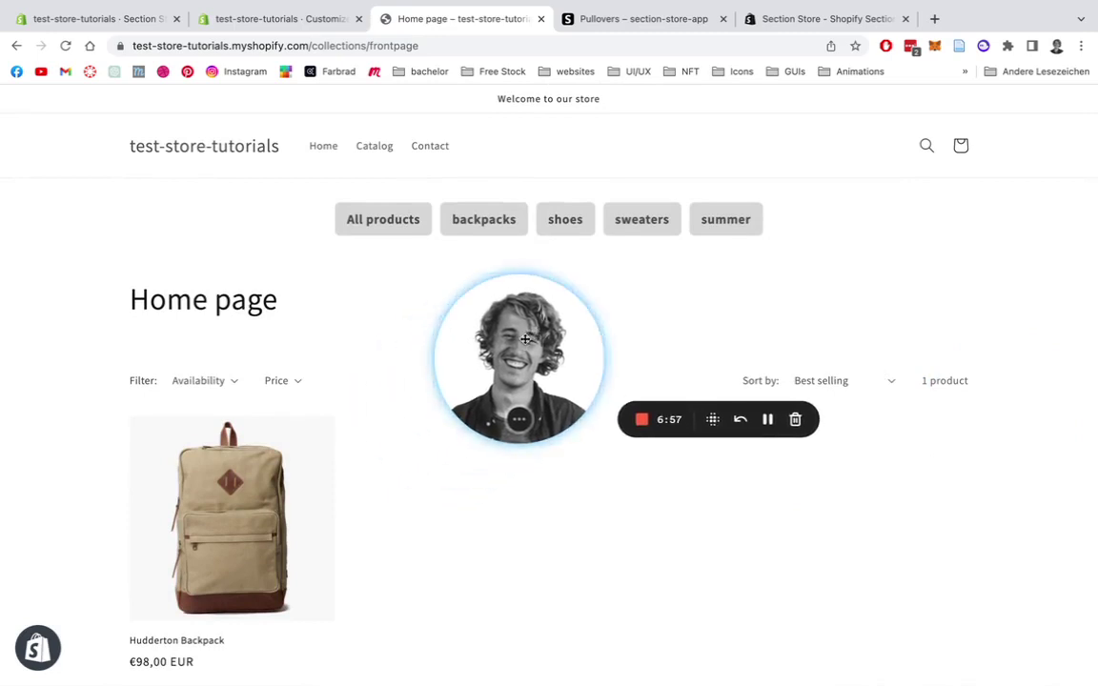